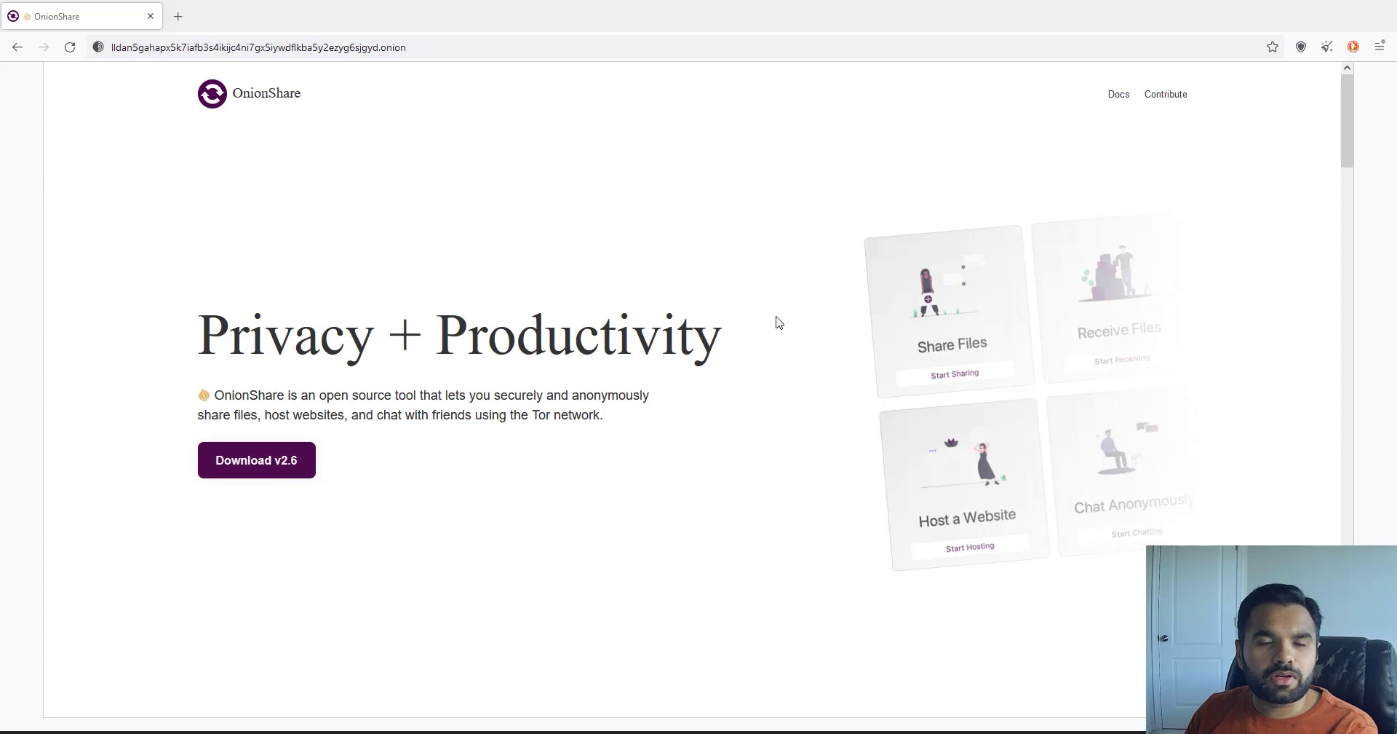
Step: Highlight the OnionShare name, then the first two lines of the introduction
double_click(268, 88)
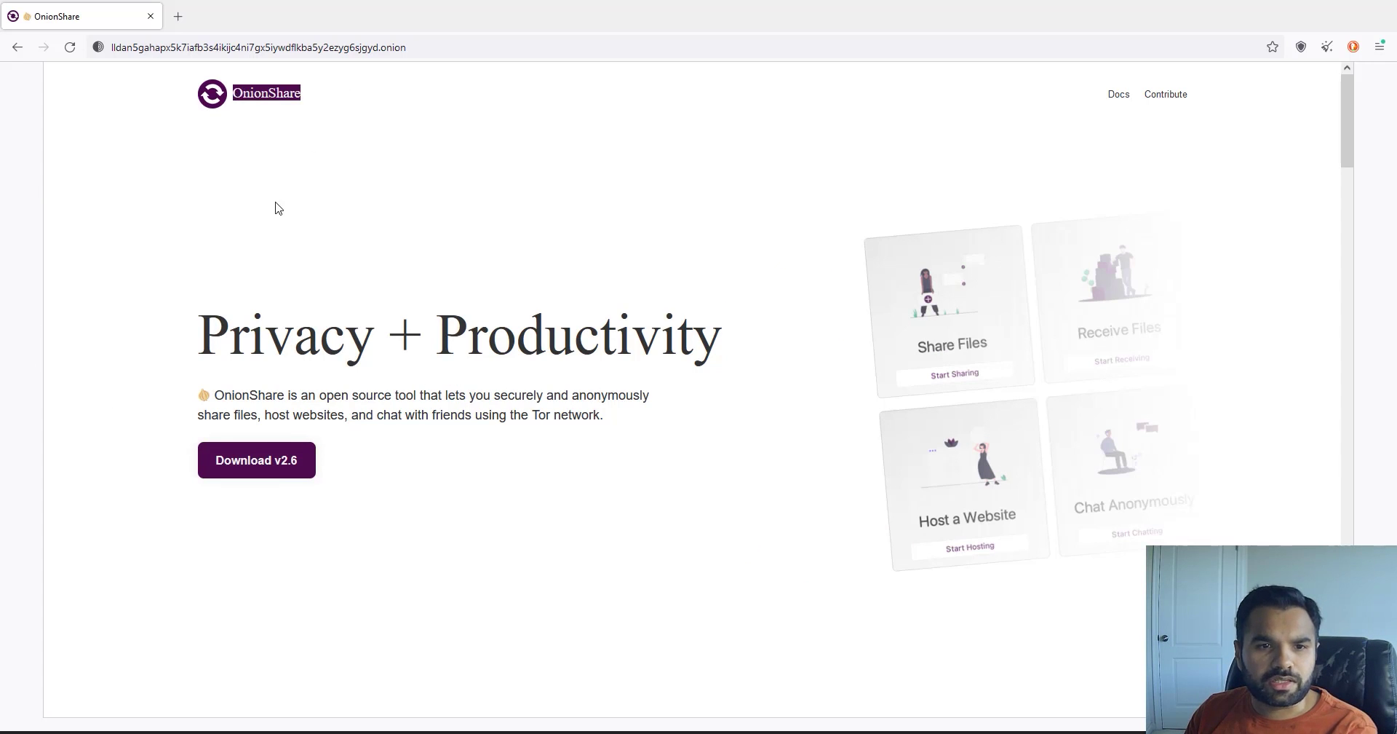
left_click(230, 394)
left_click_drag(225, 395, 621, 402)
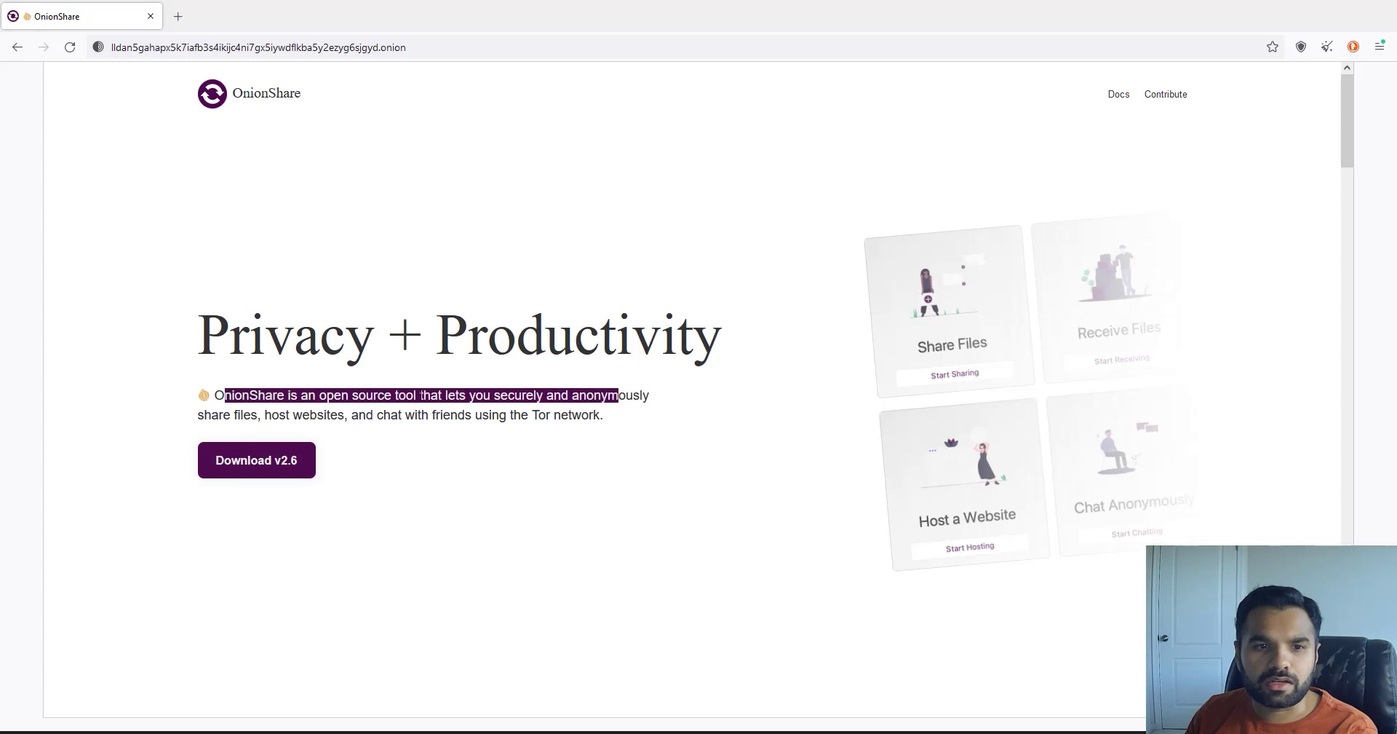
left_click_drag(219, 415, 601, 416)
Step: Scroll past the Download section and highlight the first sentence of the Share Files description
scroll(749, 449, "down", 10)
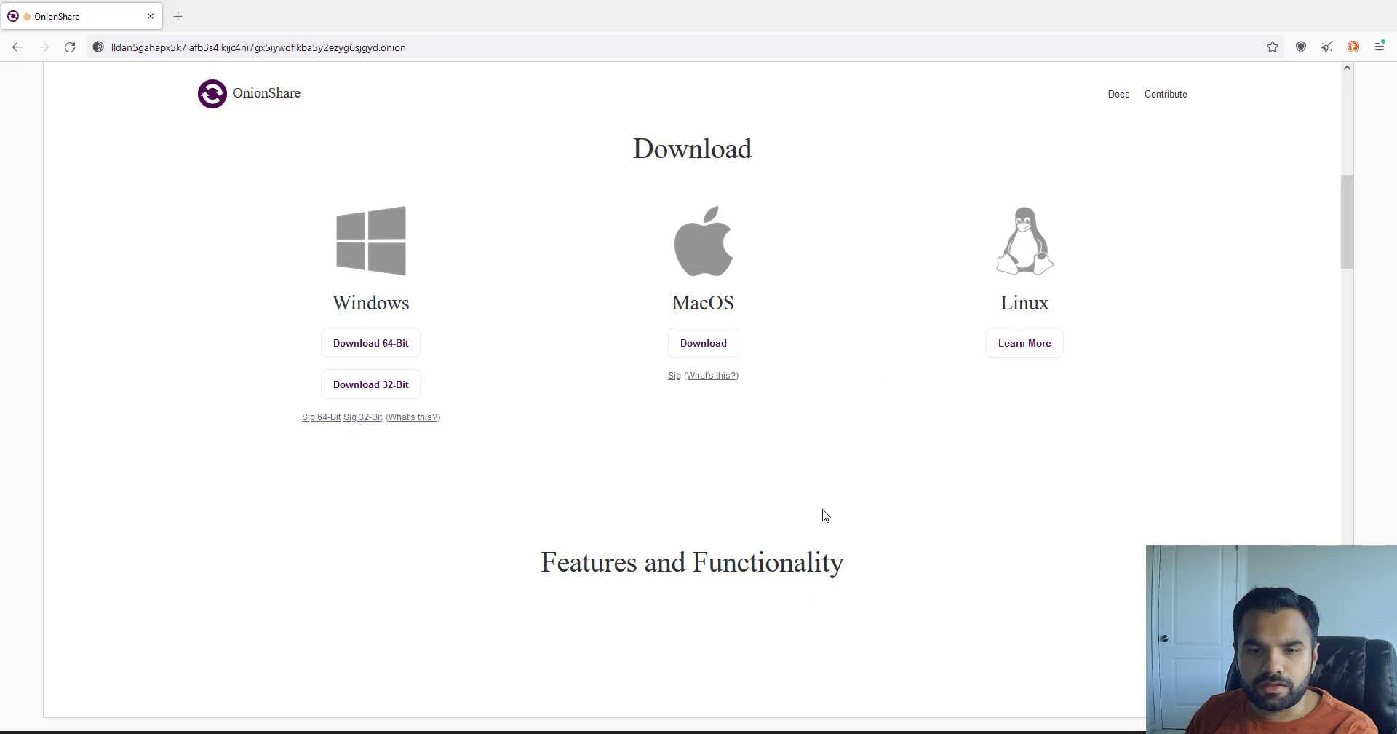
scroll(826, 515, "down", 4)
scroll(826, 516, "down", 3)
scroll(825, 515, "up", 8)
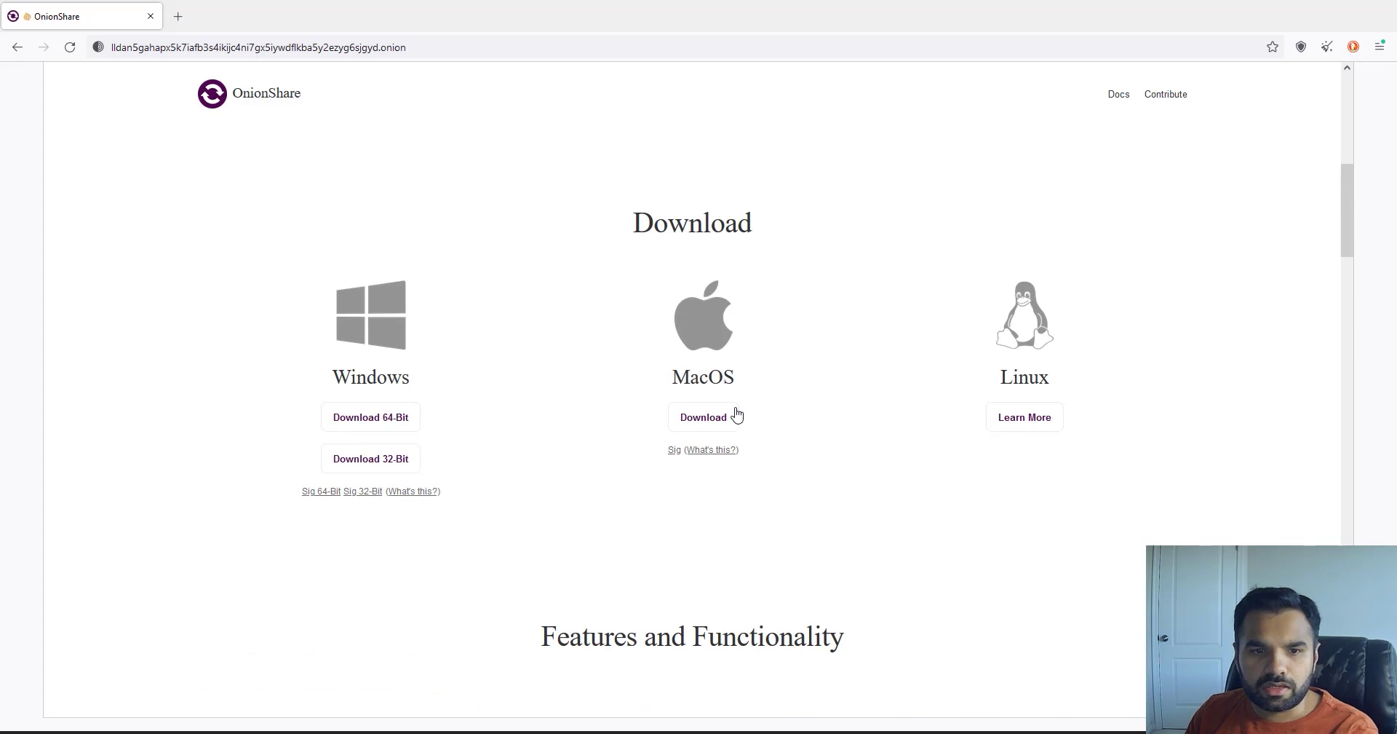
scroll(893, 515, "down", 5)
scroll(894, 515, "down", 6)
left_click_drag(722, 264, 974, 264)
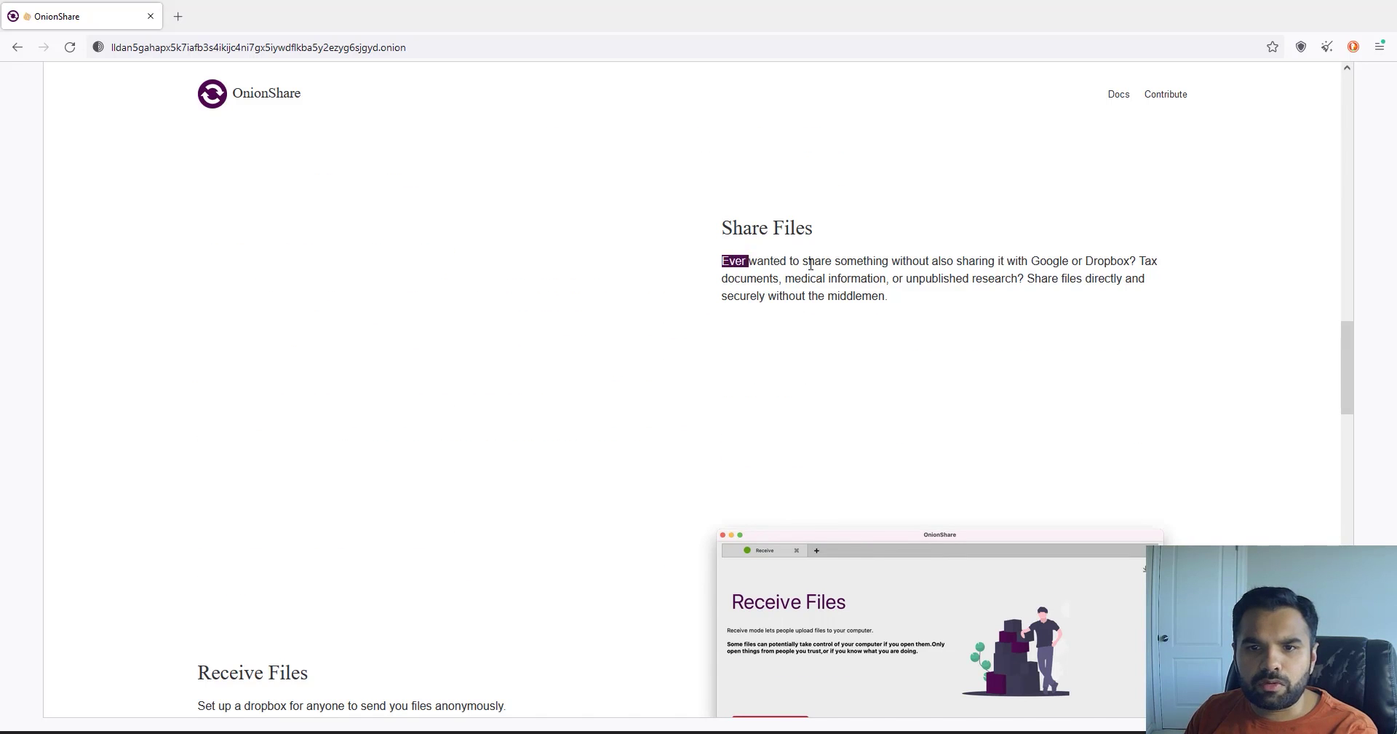
left_click_drag(864, 301, 1176, 296)
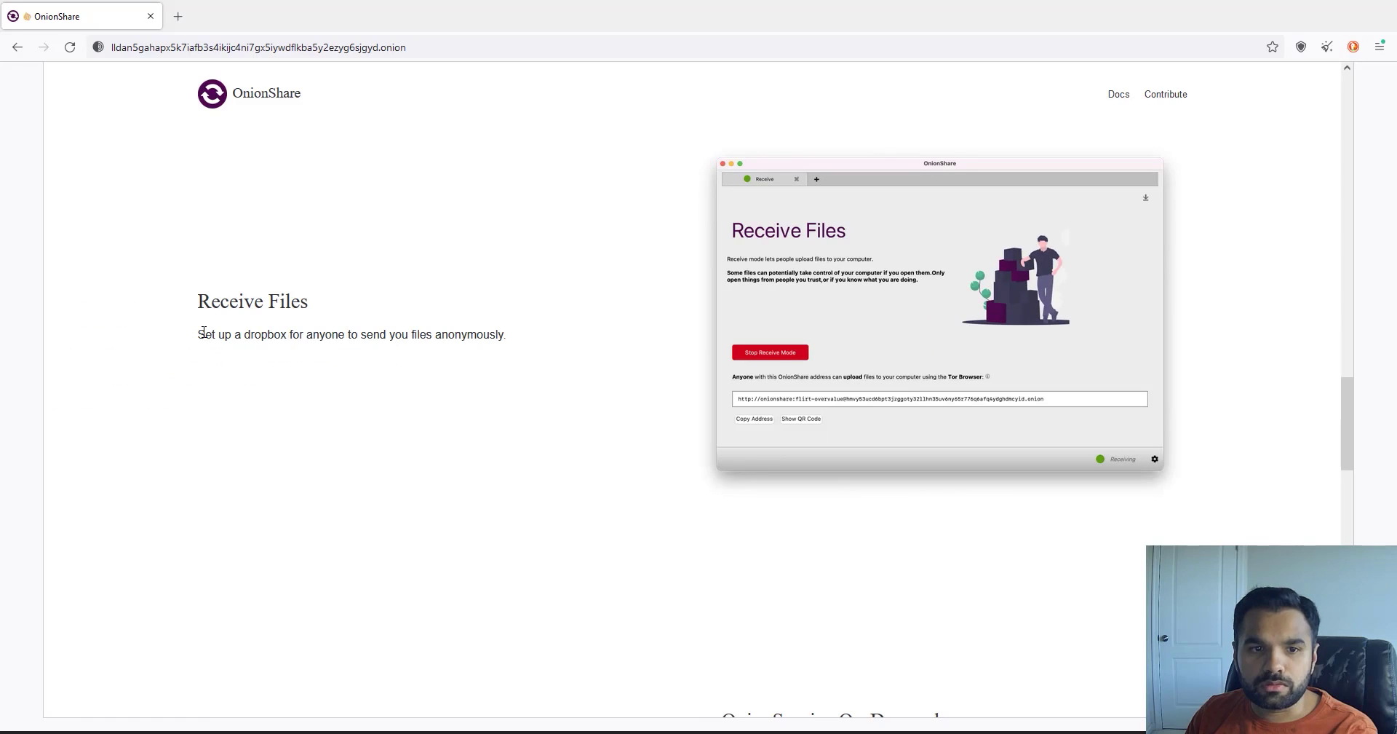
Step: Highlight the Receive Files sentence, narrowing it to the phrase ending in 'anonymous'
left_click_drag(204, 334, 537, 337)
left_click(314, 337)
left_click_drag(281, 334, 496, 337)
scroll(609, 478, "down", 5)
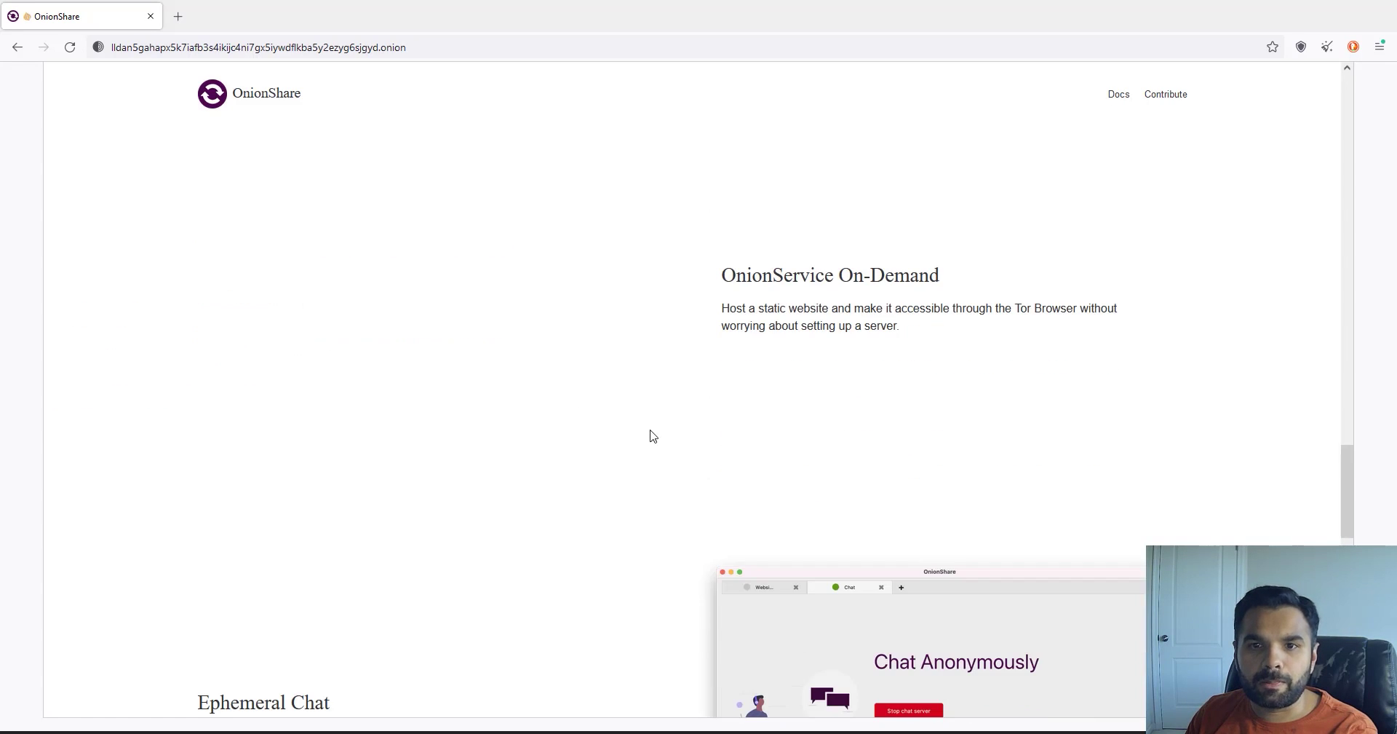
left_click_drag(721, 309, 866, 311)
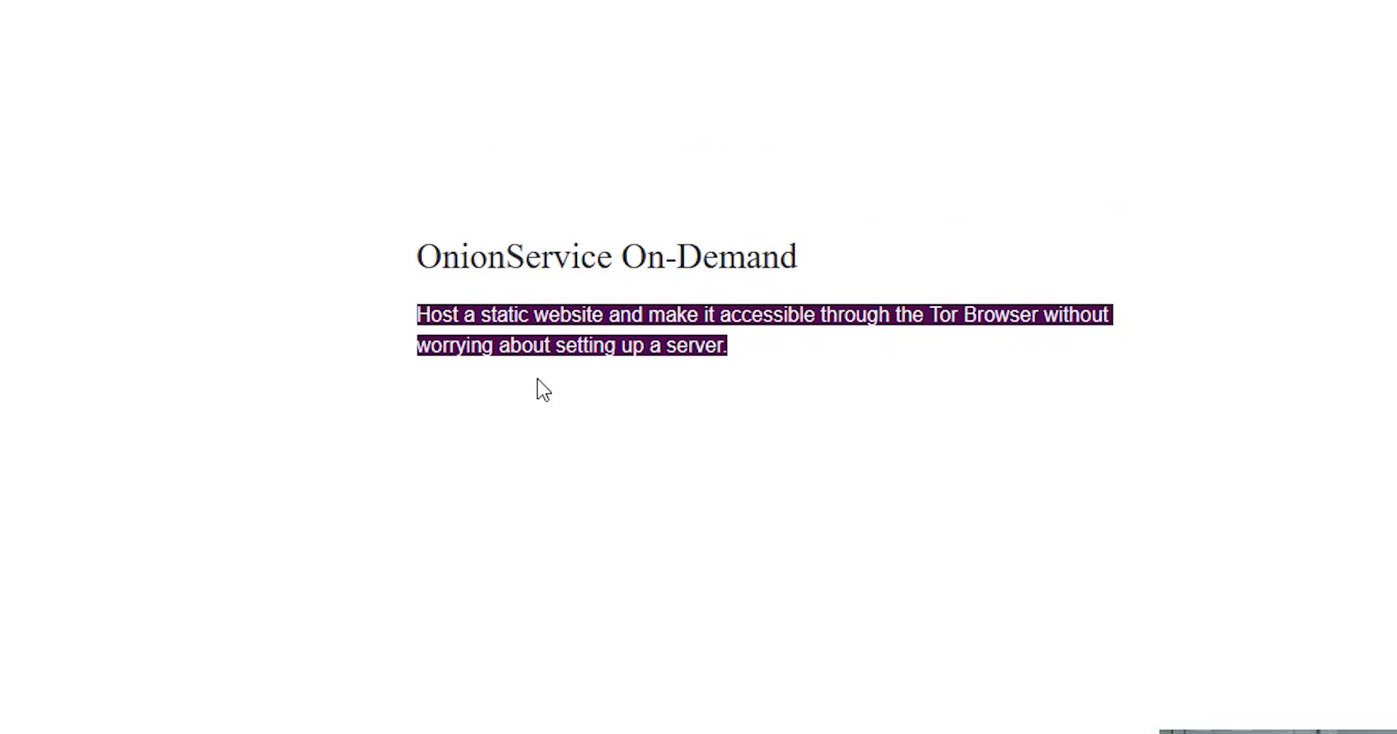
left_click(538, 386)
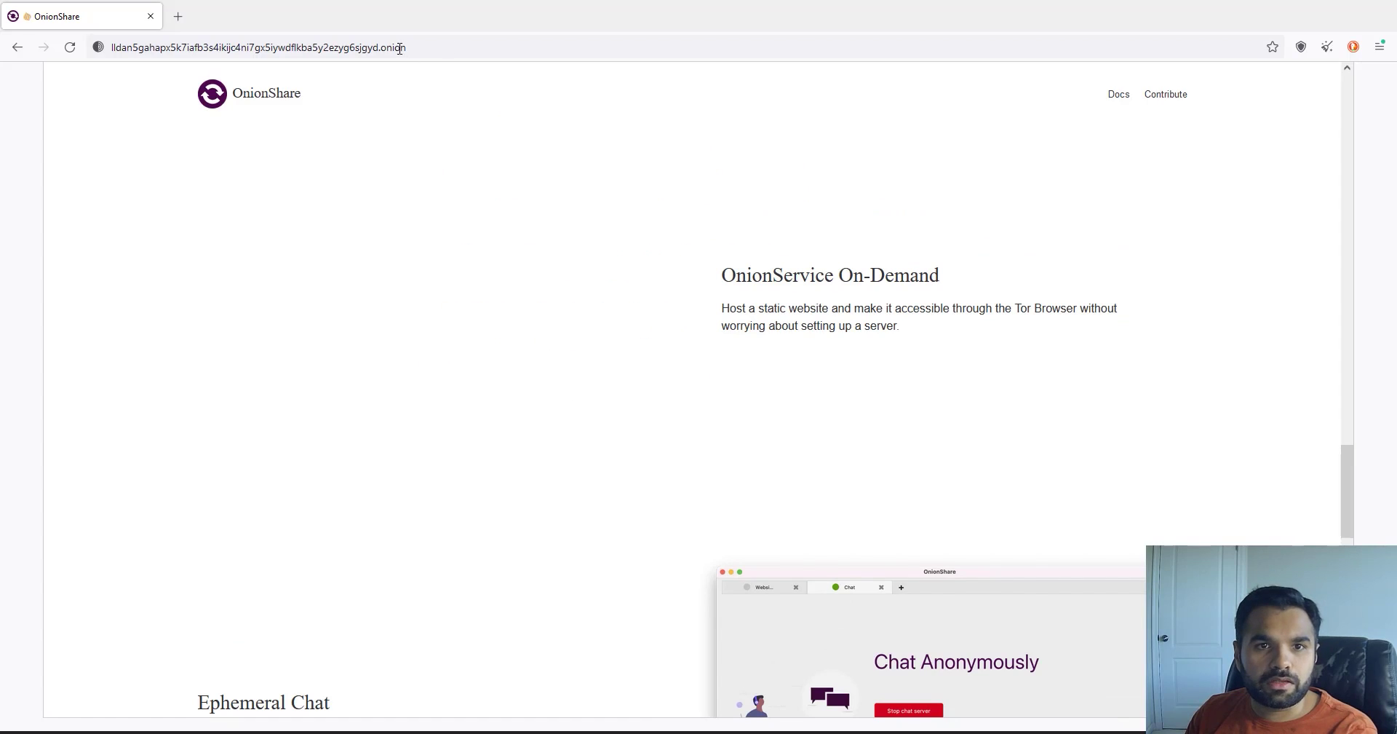
Step: Highlight the site's onion address and the static website hosting description, then scroll to Included With
left_click_drag(399, 48, 88, 51)
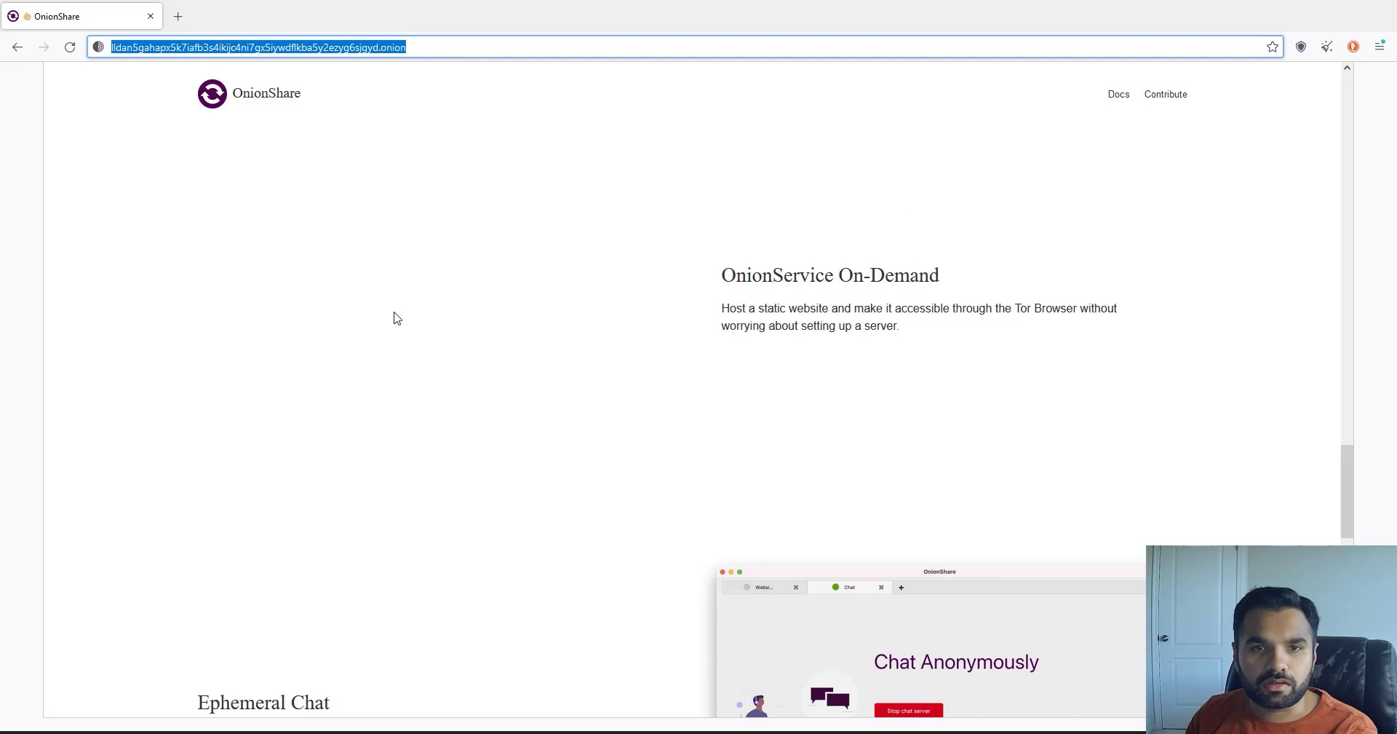
left_click(700, 323)
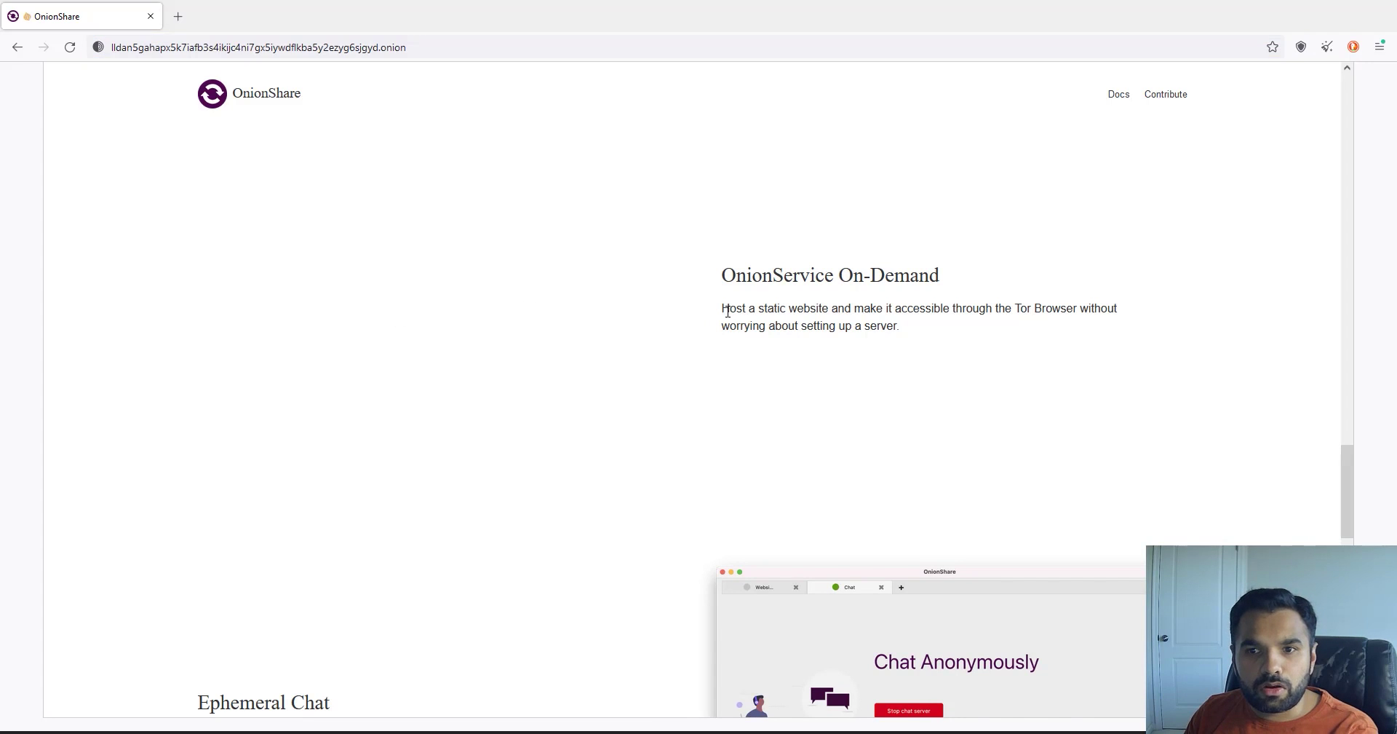
left_click_drag(728, 311, 879, 329)
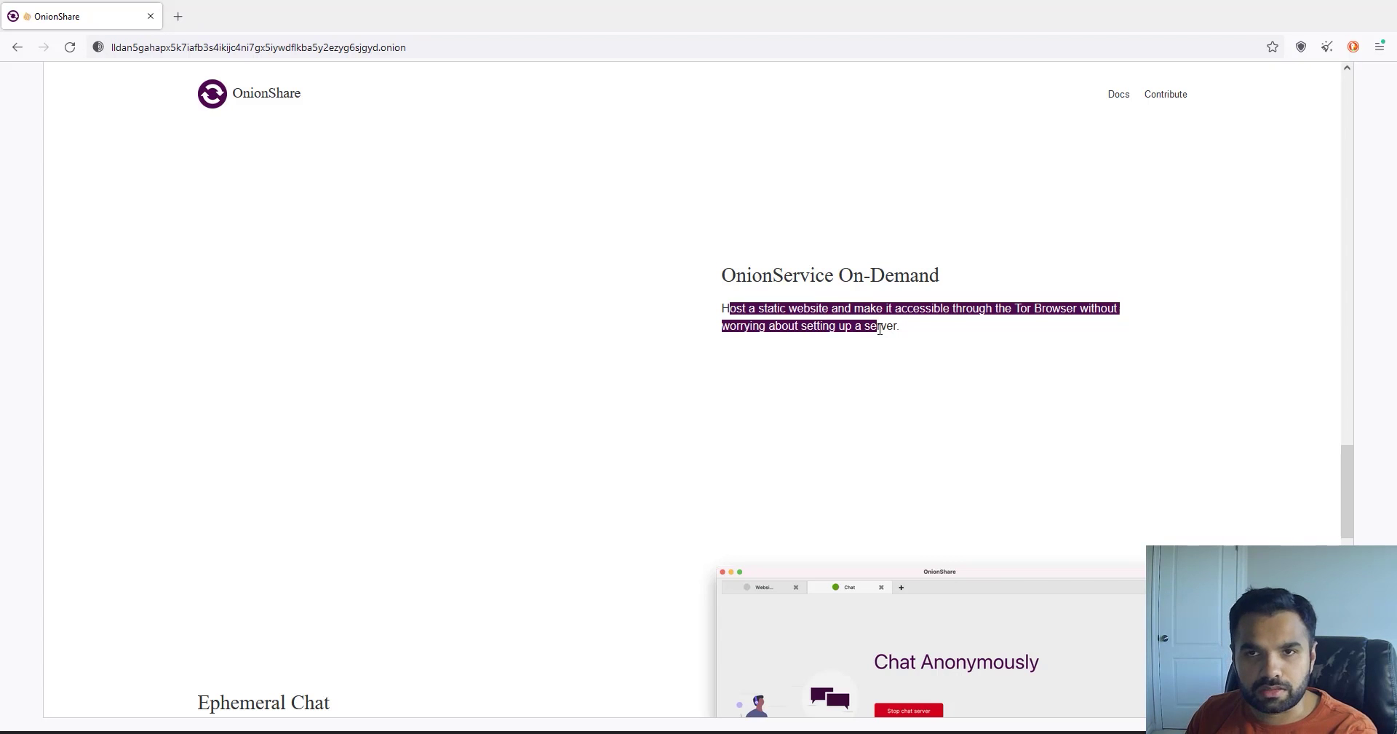
left_click(879, 329)
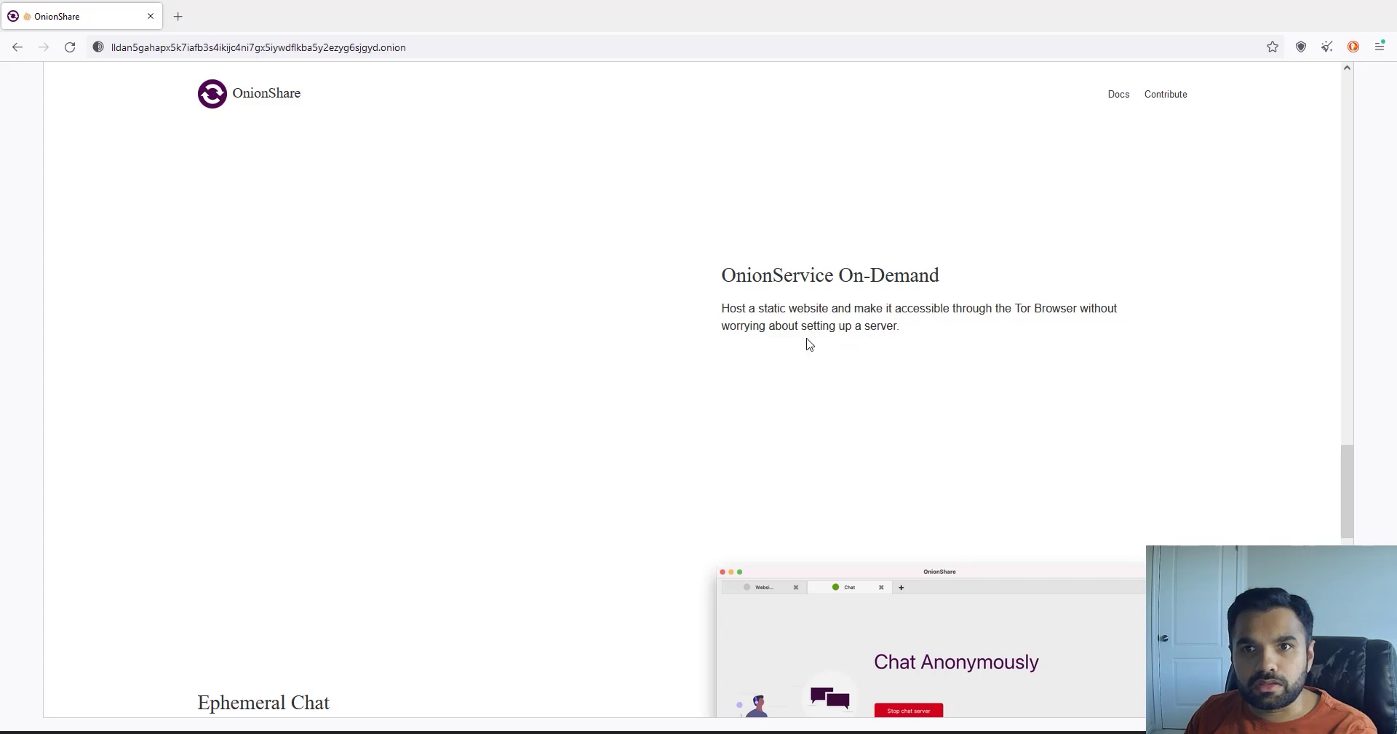
scroll(640, 368, "down", 4)
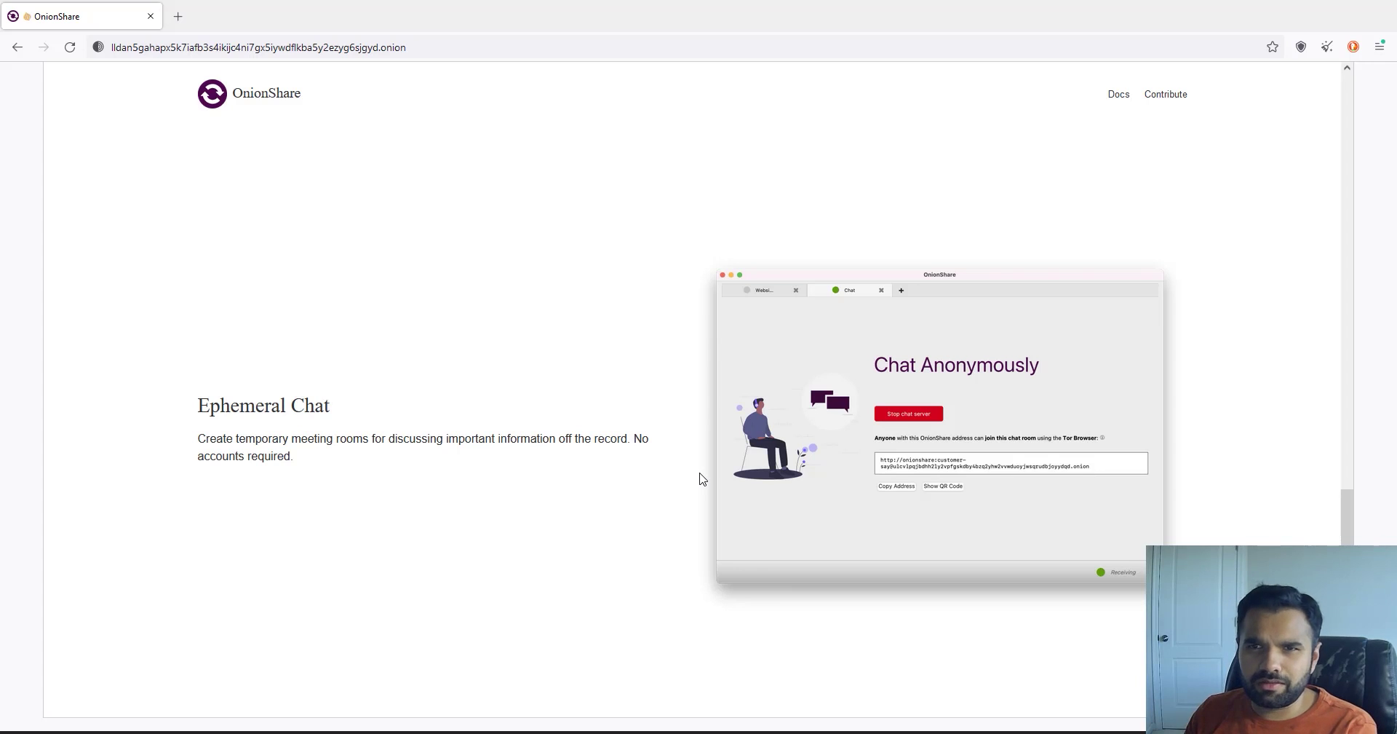
scroll(738, 468, "down", 3)
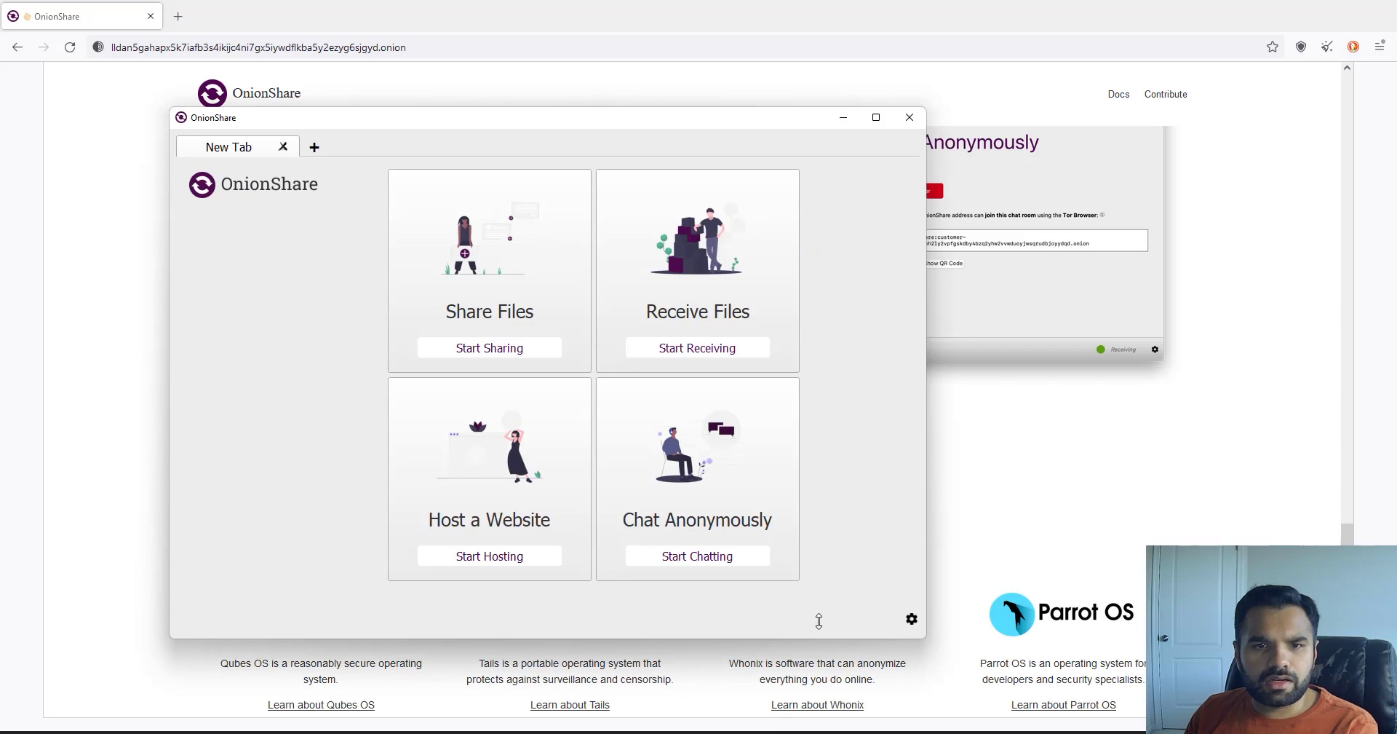
Step: Reposition the OnionShare window, open Settings in its own tab, and return to the New Tab modes
left_click_drag(427, 126, 527, 93)
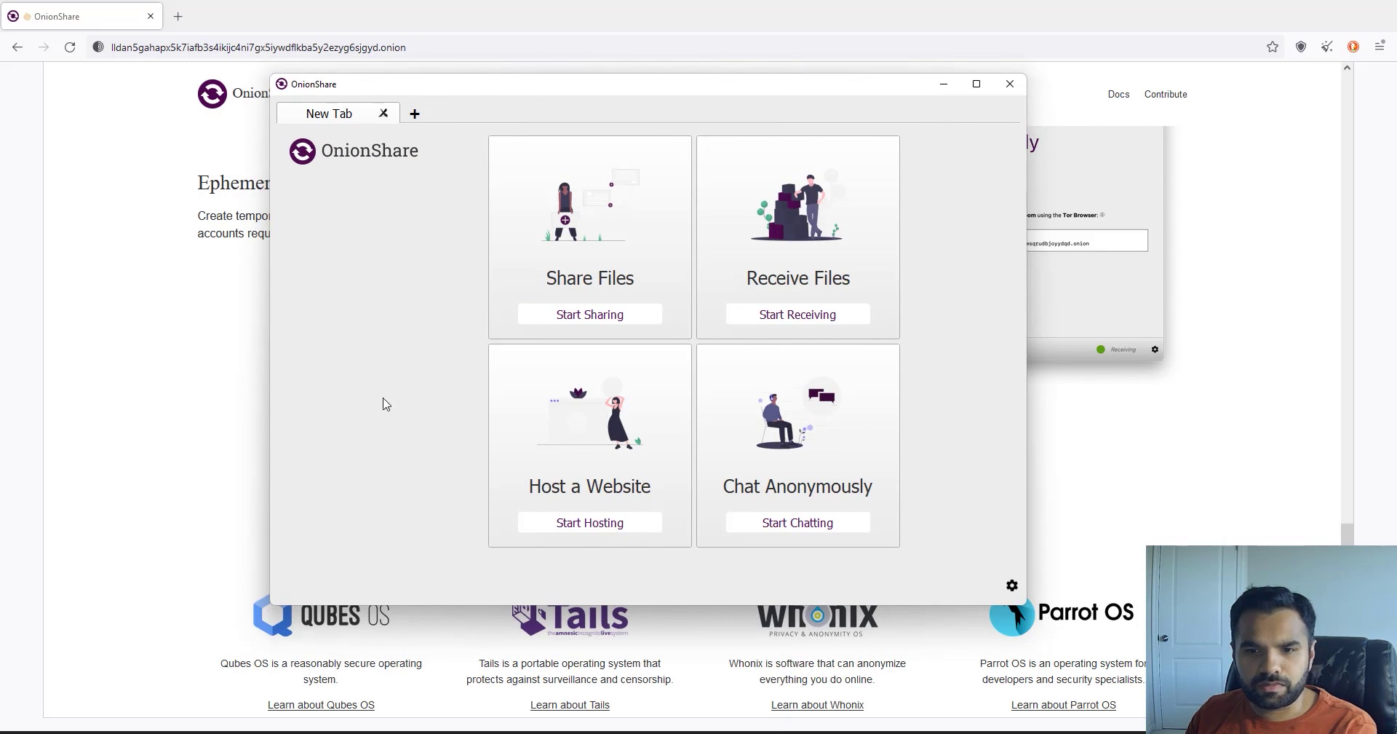
left_click(1012, 585)
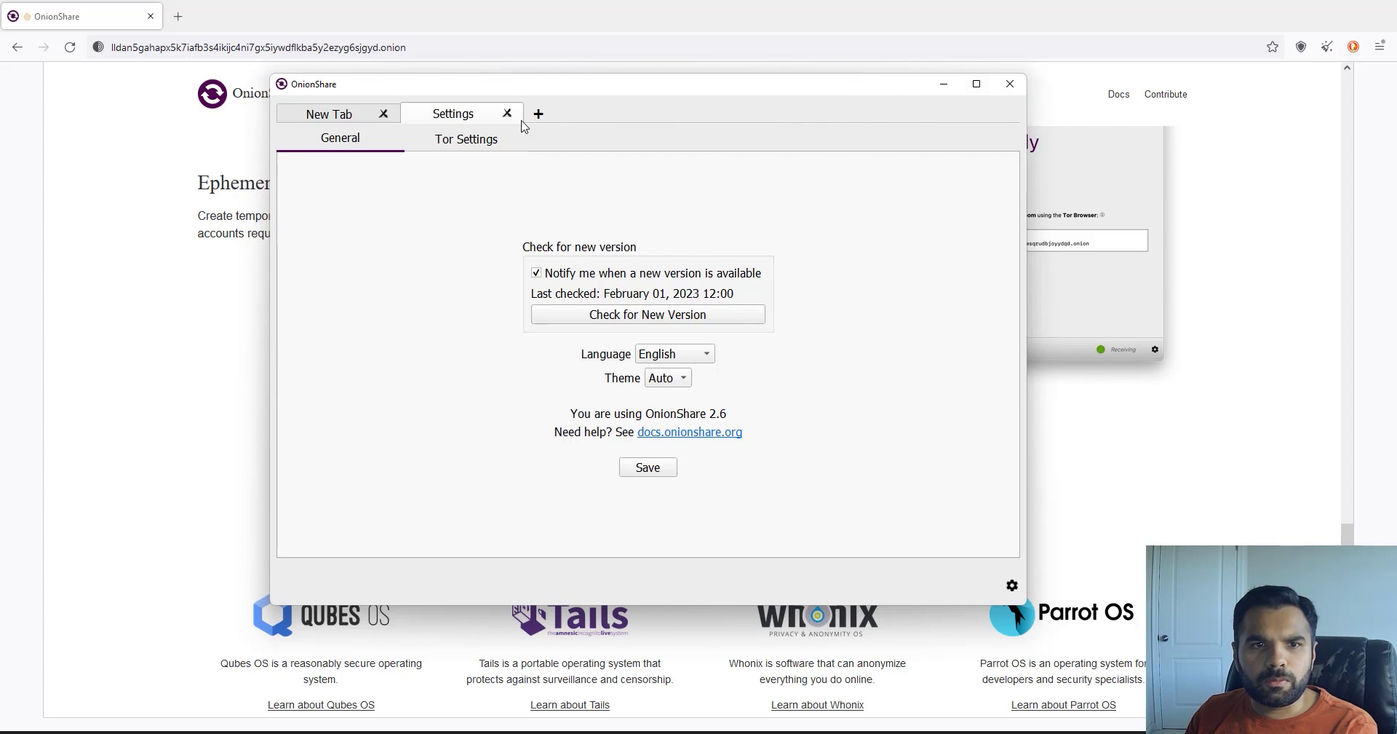
left_click(341, 118)
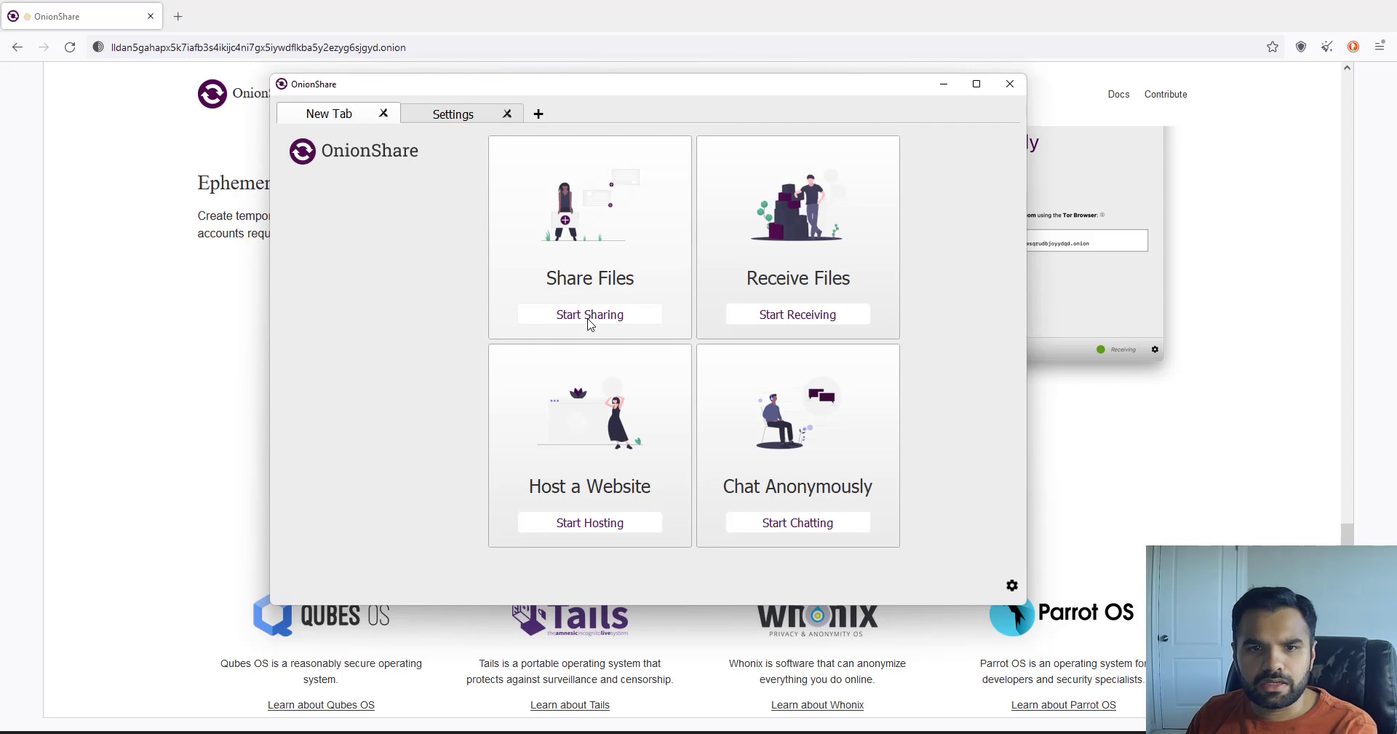
Step: Start a Share Files tab and drop Screenshot_20230104_051600.png into it
left_click(590, 315)
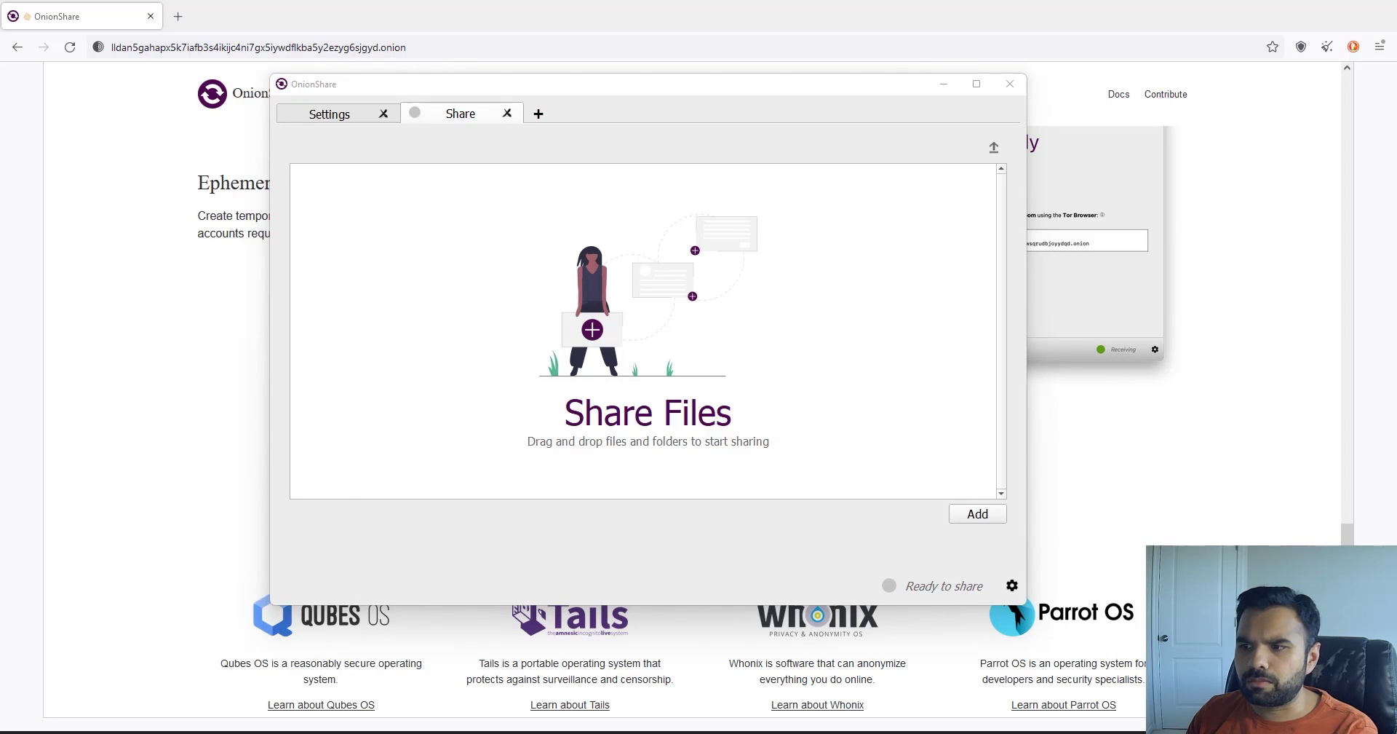
left_click_drag(1396, 349, 658, 342)
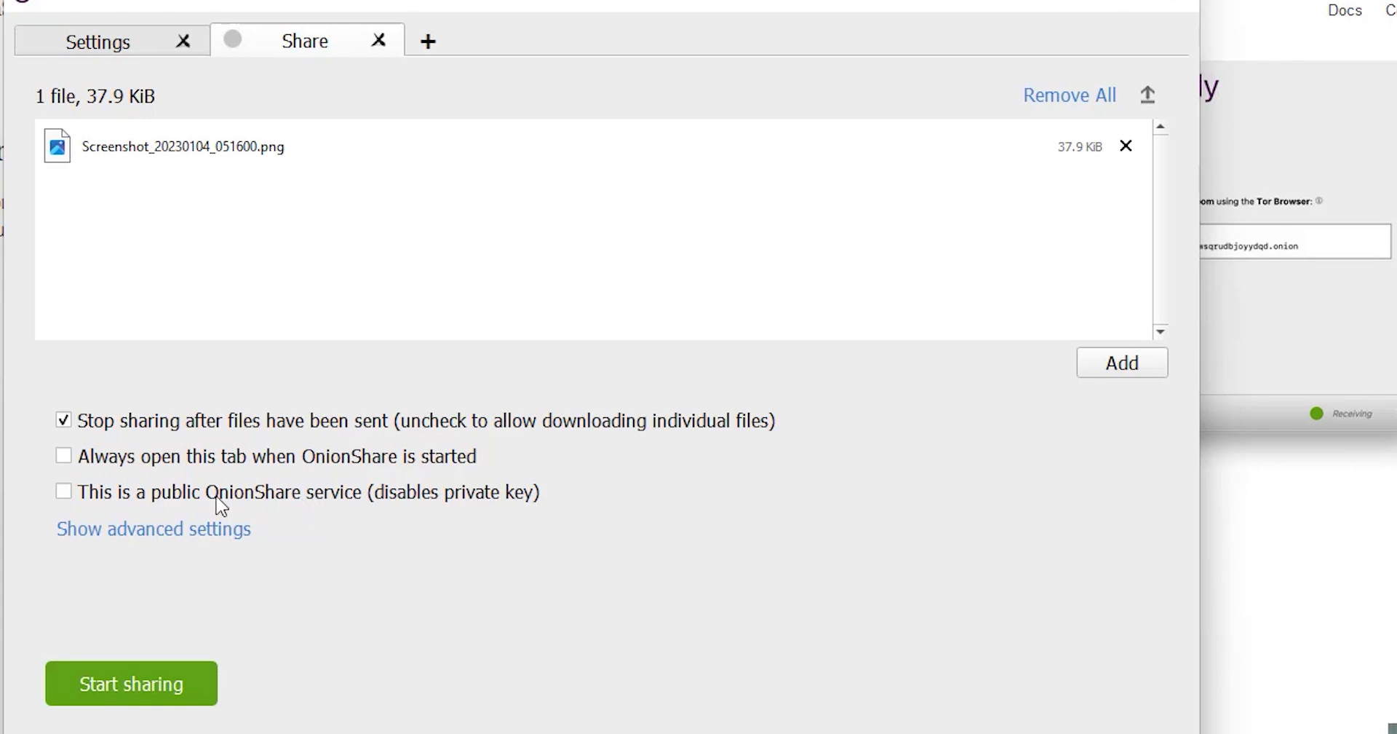
Step: Turn off 'Stop sharing after files have been sent' in advanced settings and start sharing
left_click(147, 531)
scroll(565, 597, "down", 1)
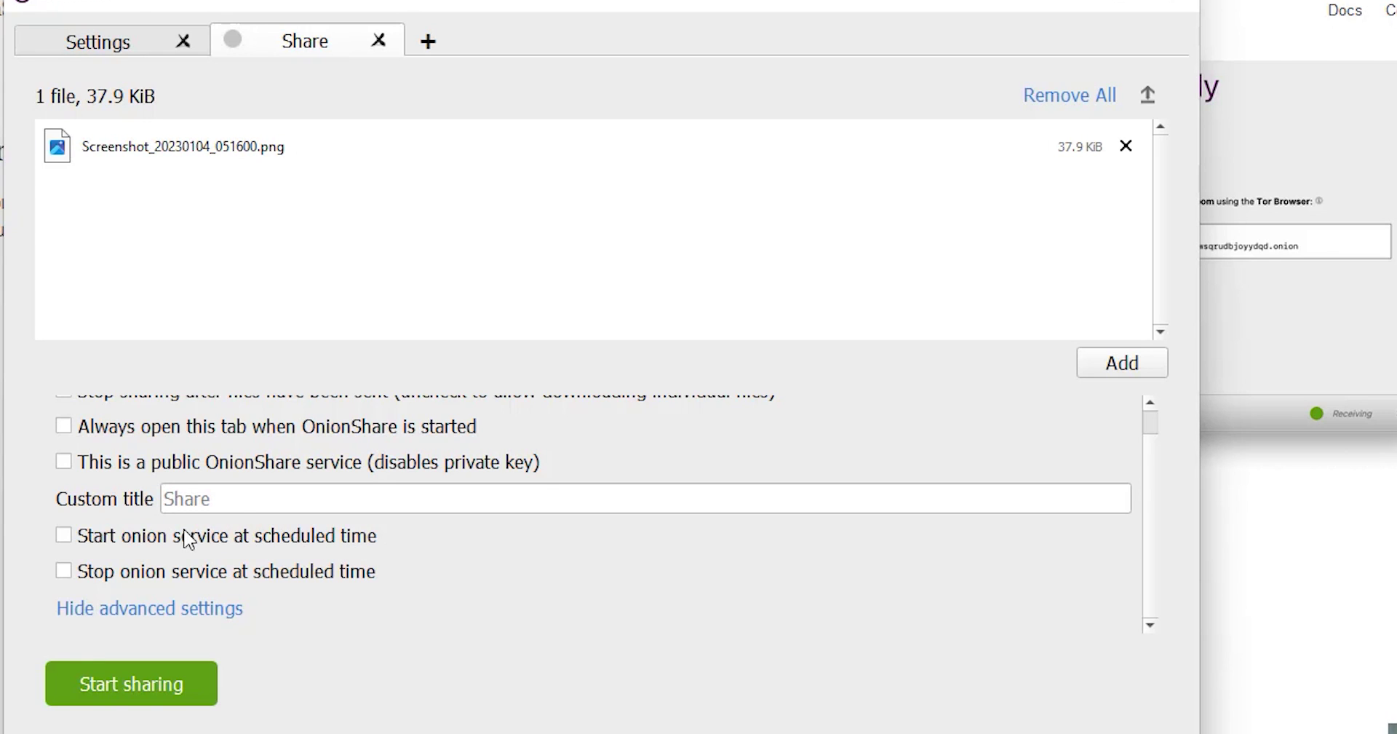
scroll(383, 593, "up", 1)
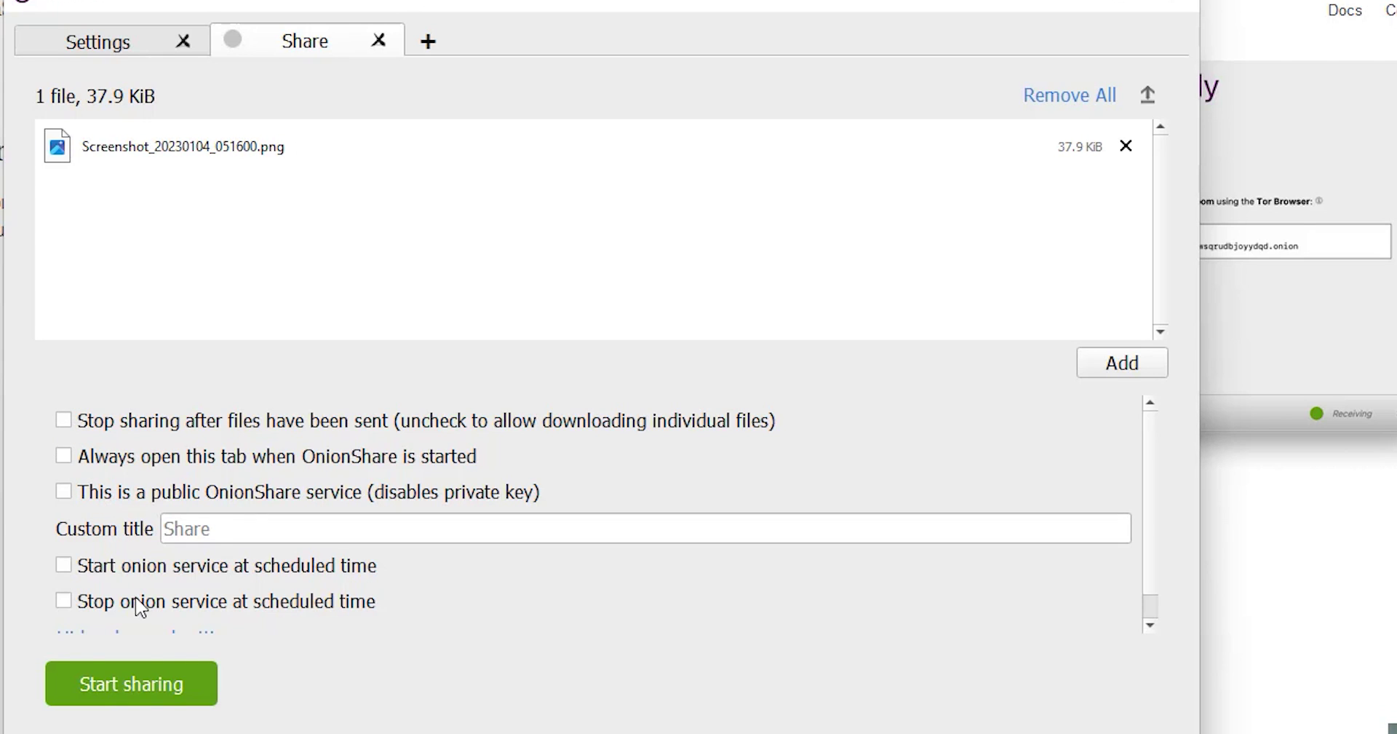
left_click(138, 695)
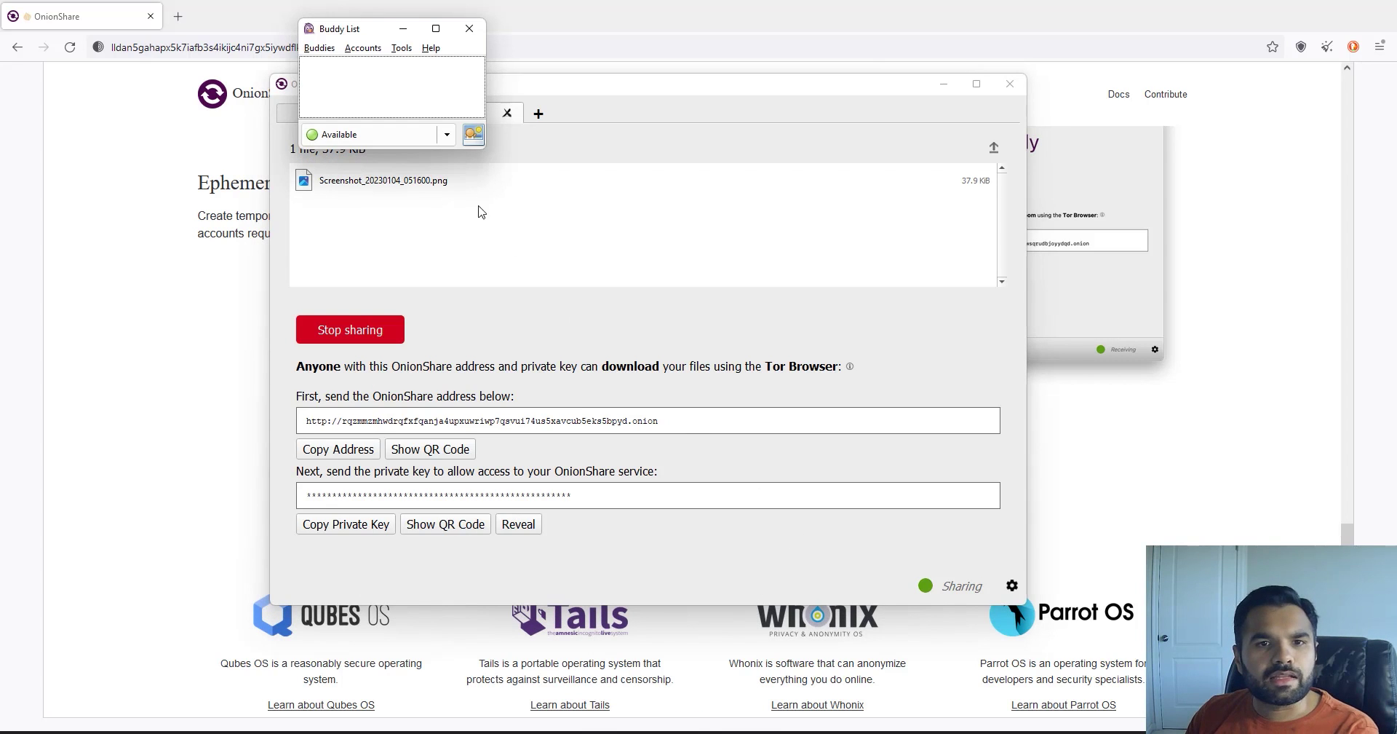
Step: Enlarge the Buddy List window and bring the running OnionShare share back in front
left_click_drag(479, 154, 753, 502)
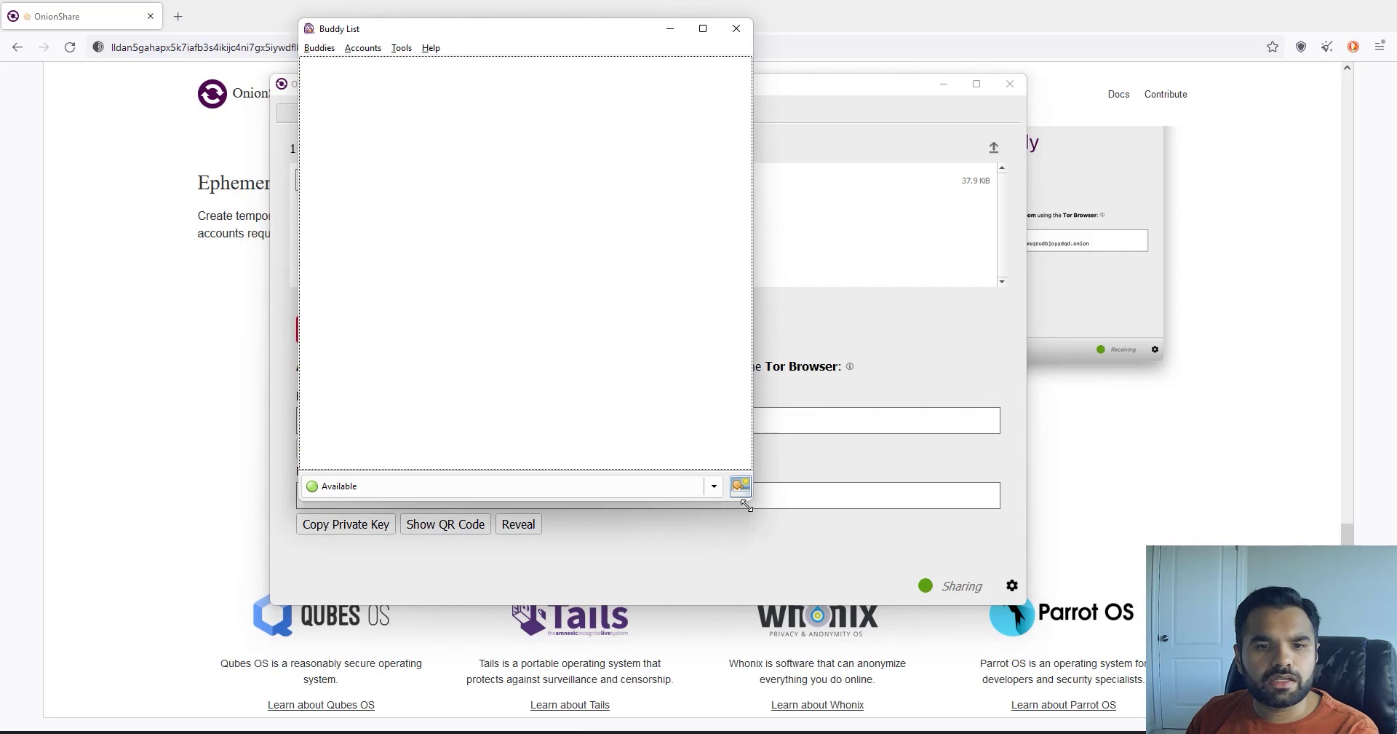
left_click(920, 457)
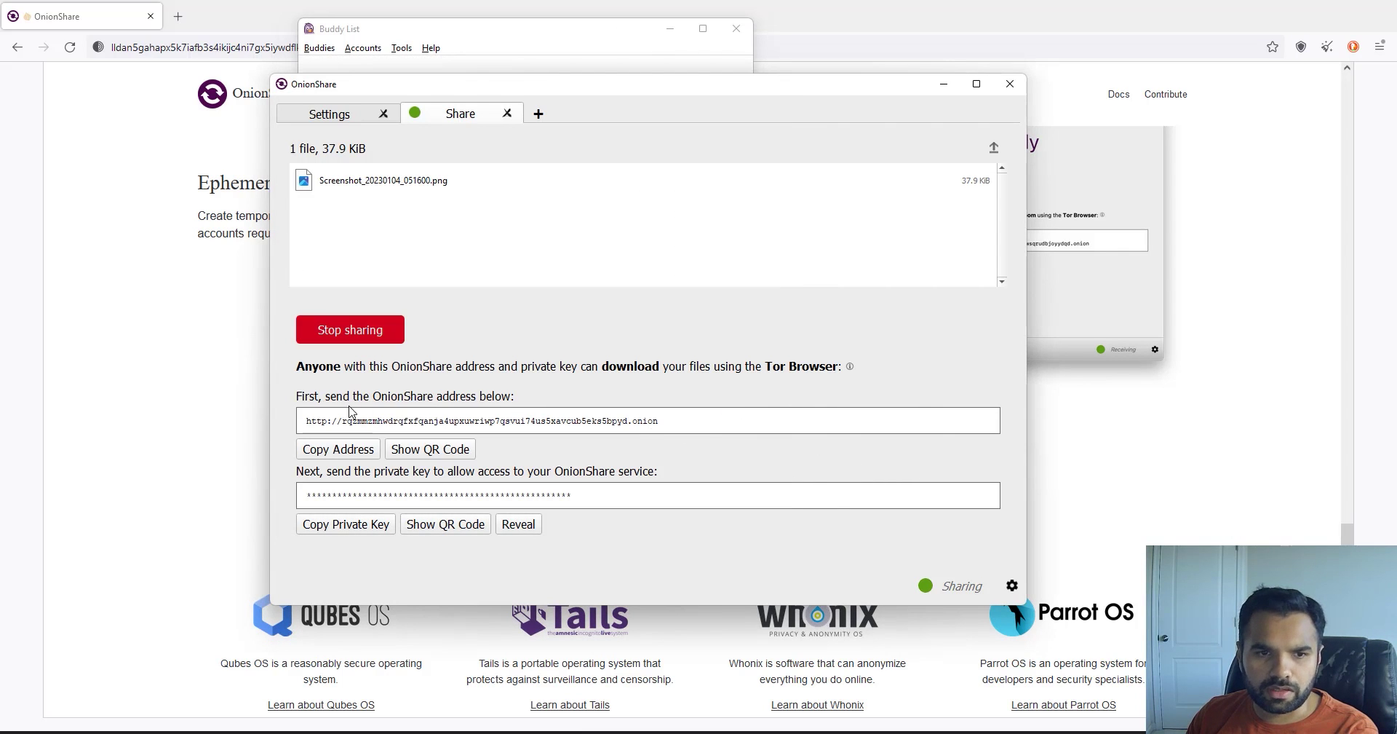
Step: Load the share's onion address in a new Tor Browser tab with Paste and Go
left_click(144, 285)
left_click(178, 16)
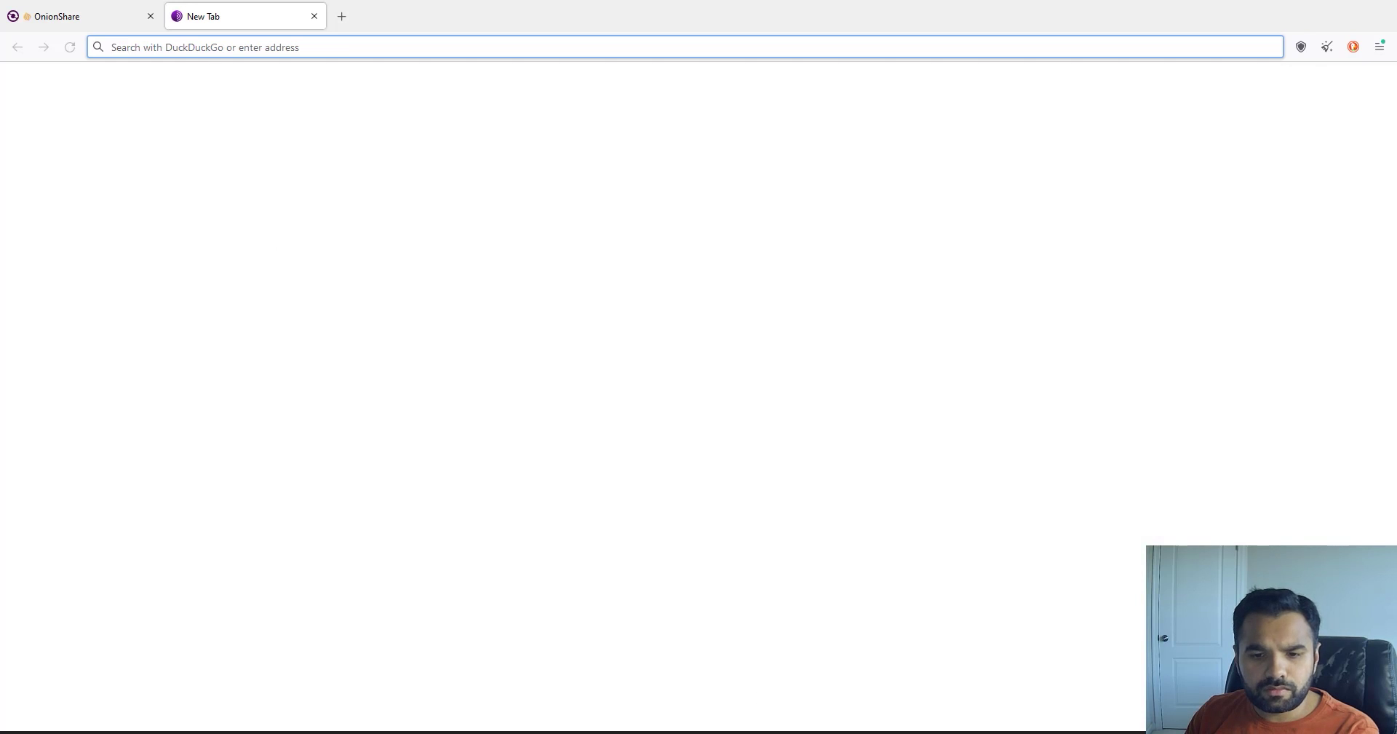
key("alt+Tab")
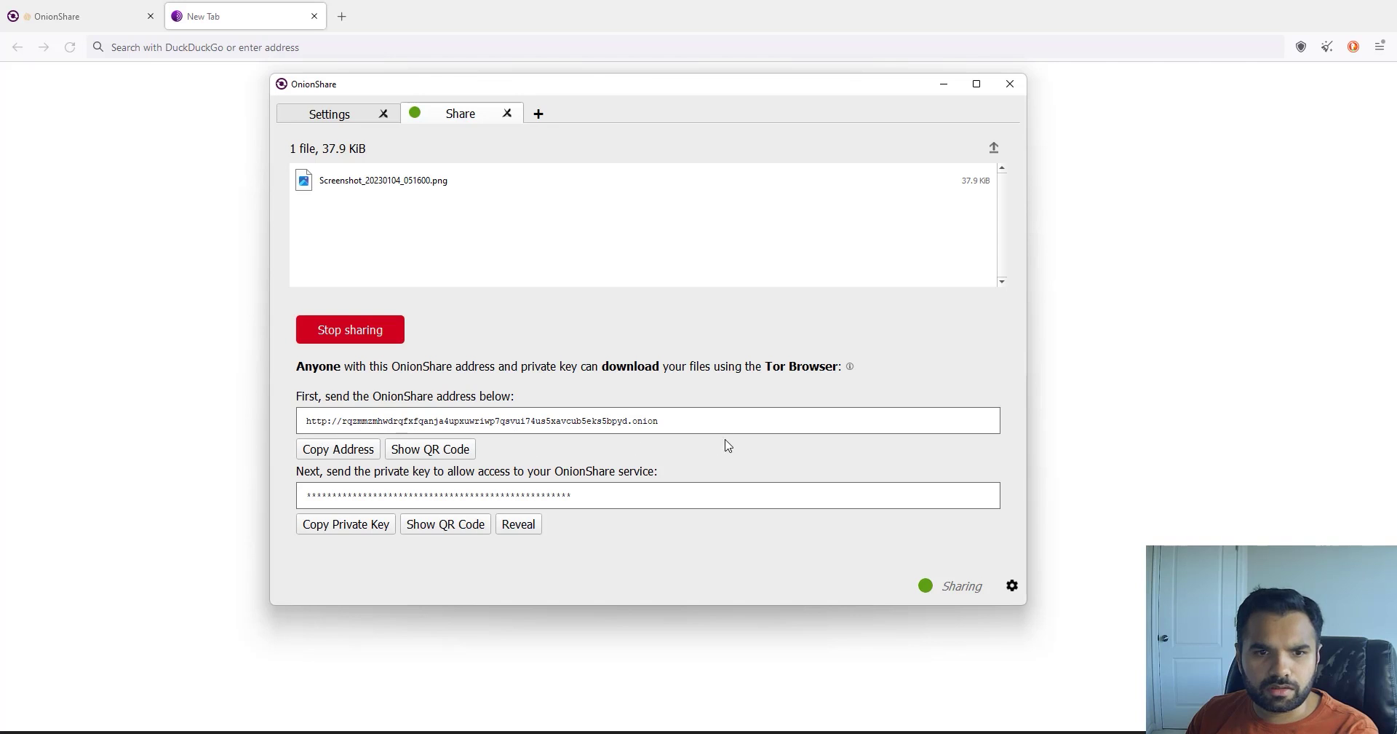
left_click(268, 47)
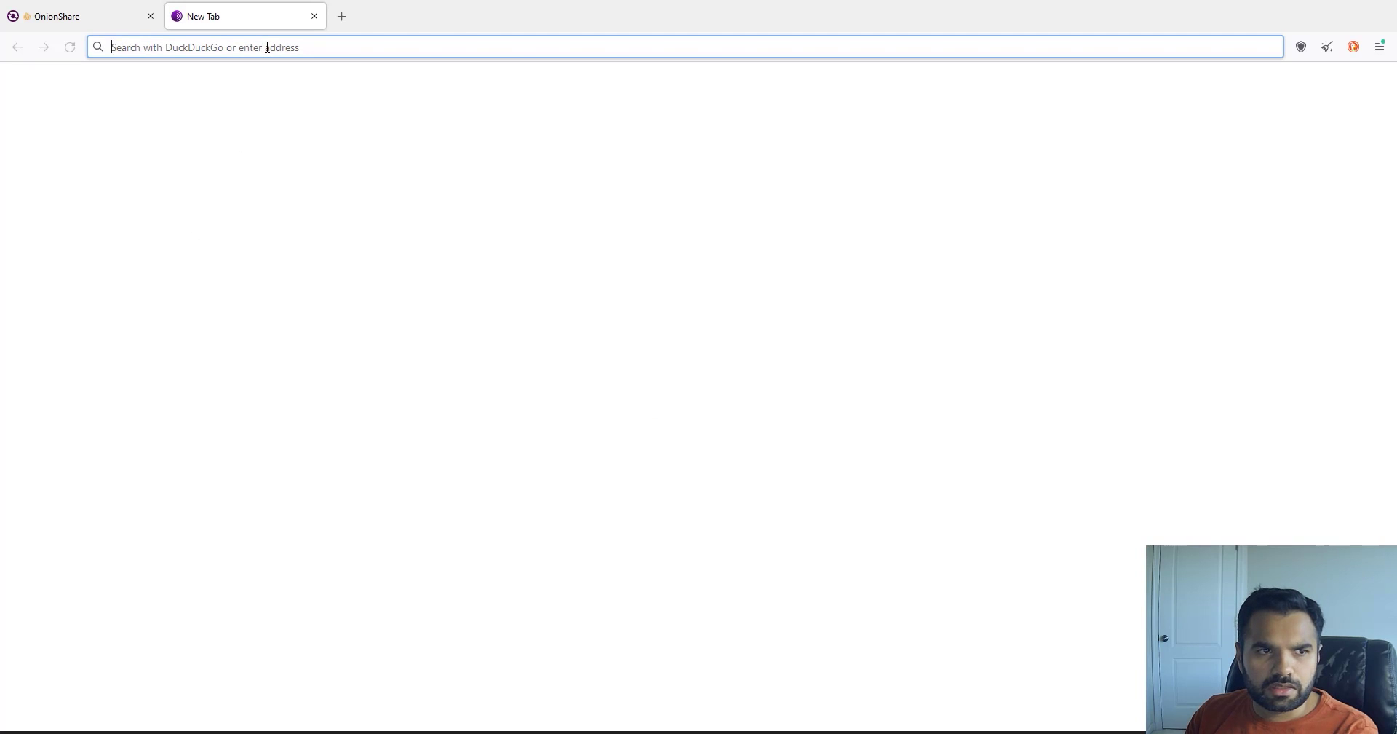
right_click(268, 47)
left_click(312, 175)
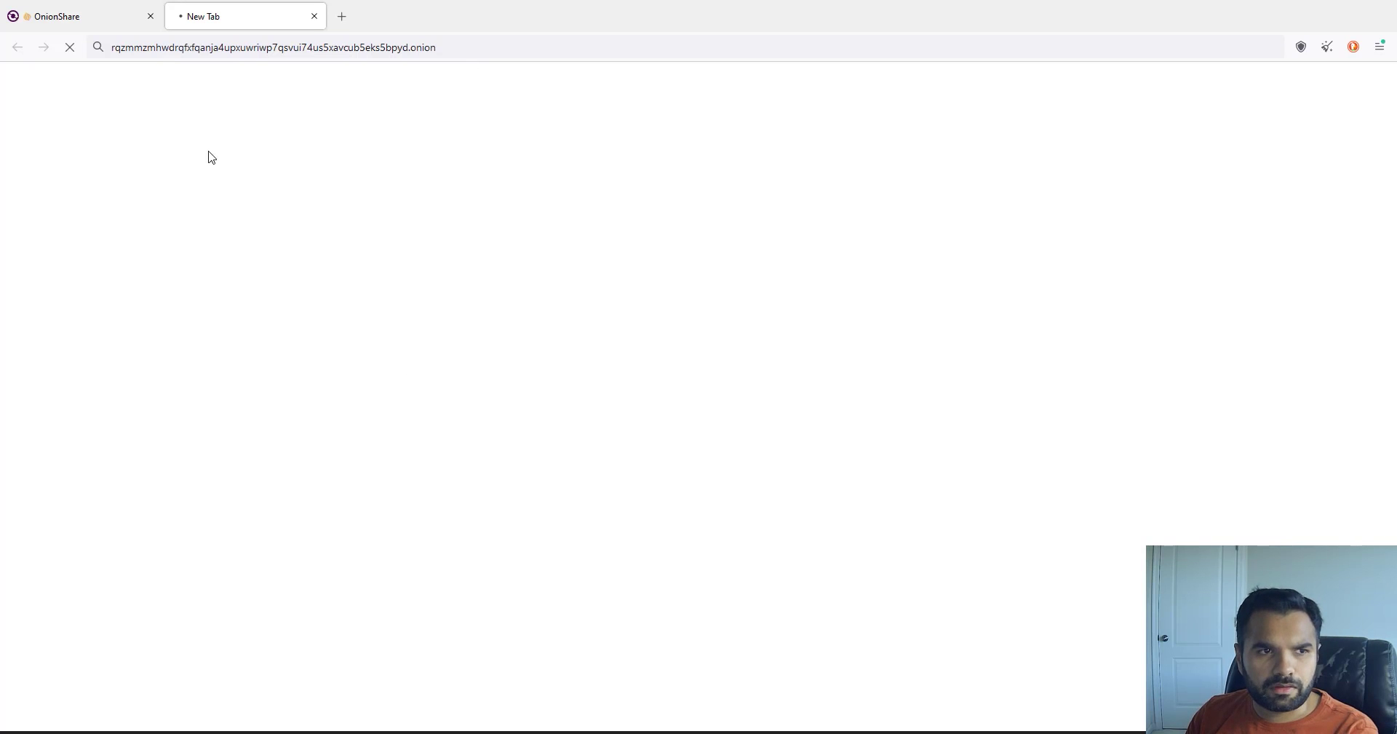
left_click(745, 673)
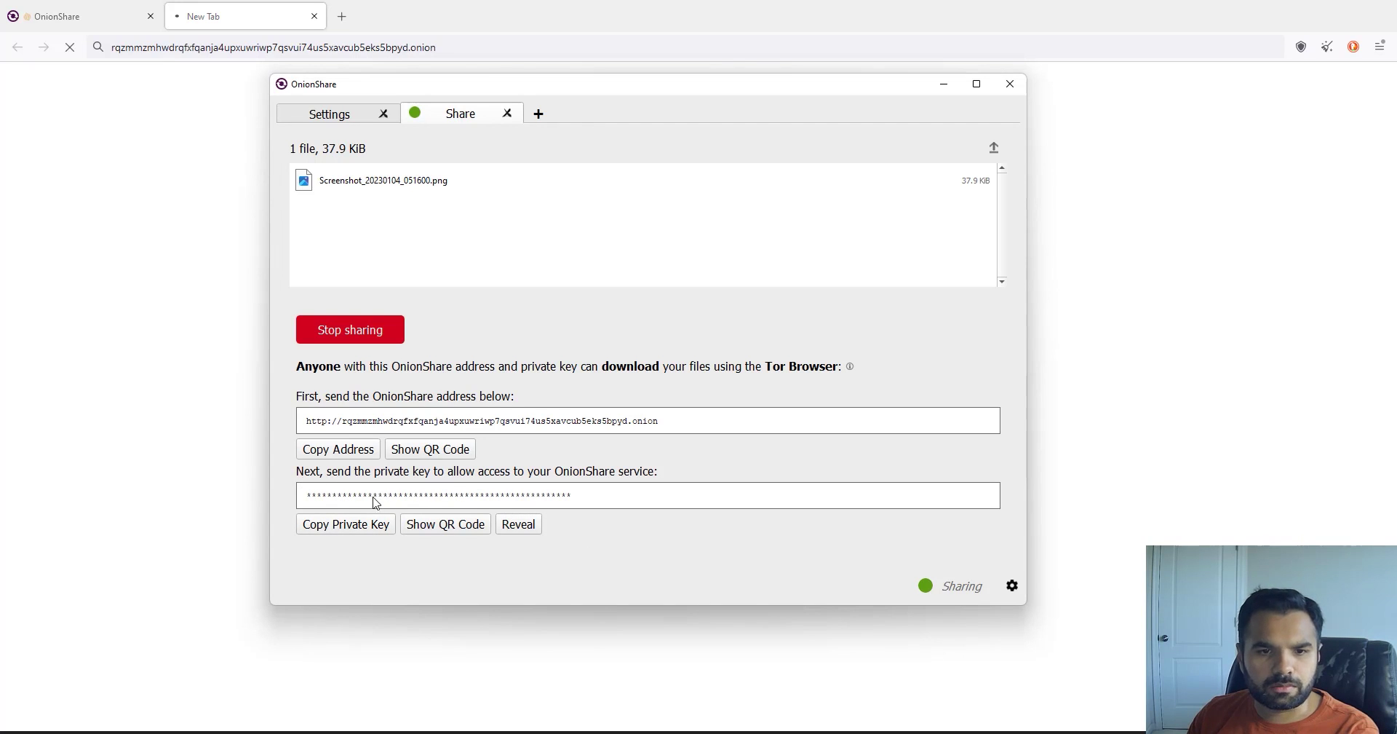
Step: Preview the address and private key QR codes, reveal and re-hide the key, then copy it
left_click(432, 449)
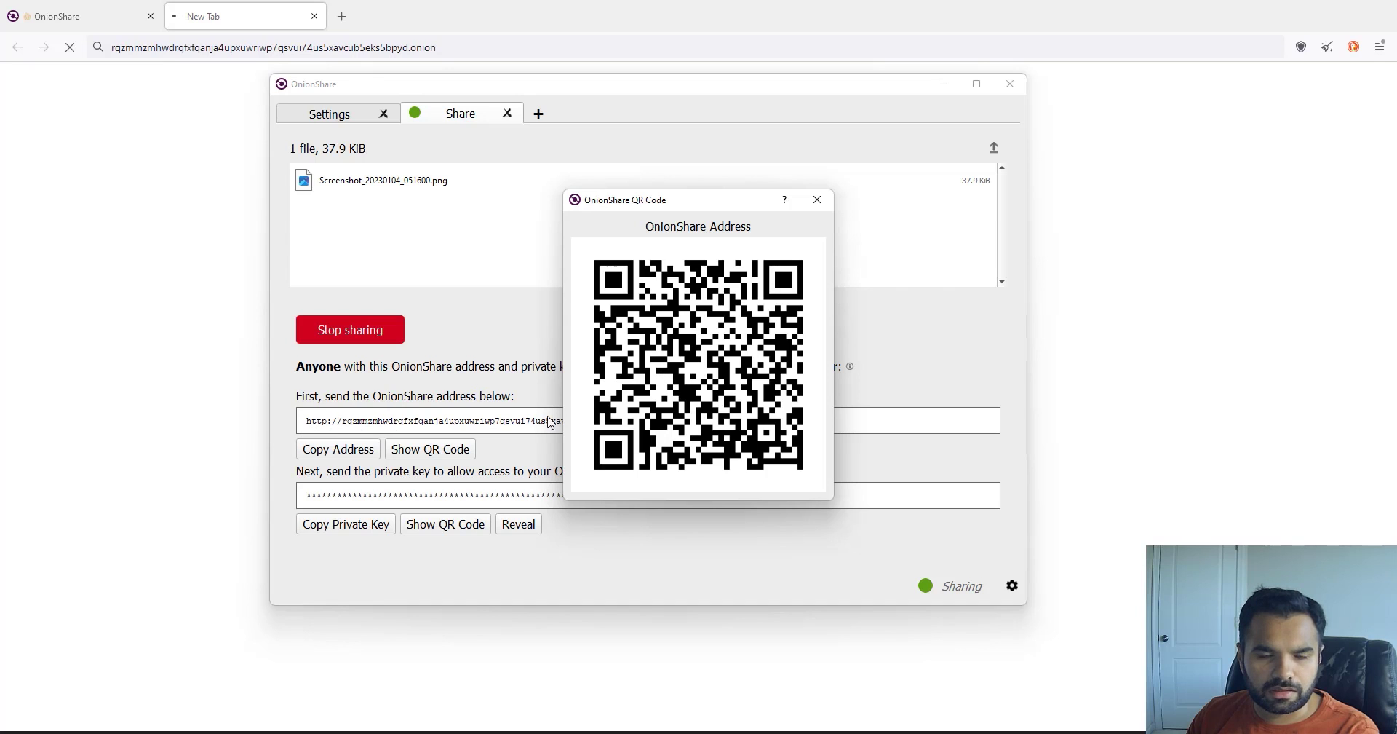
left_click(818, 201)
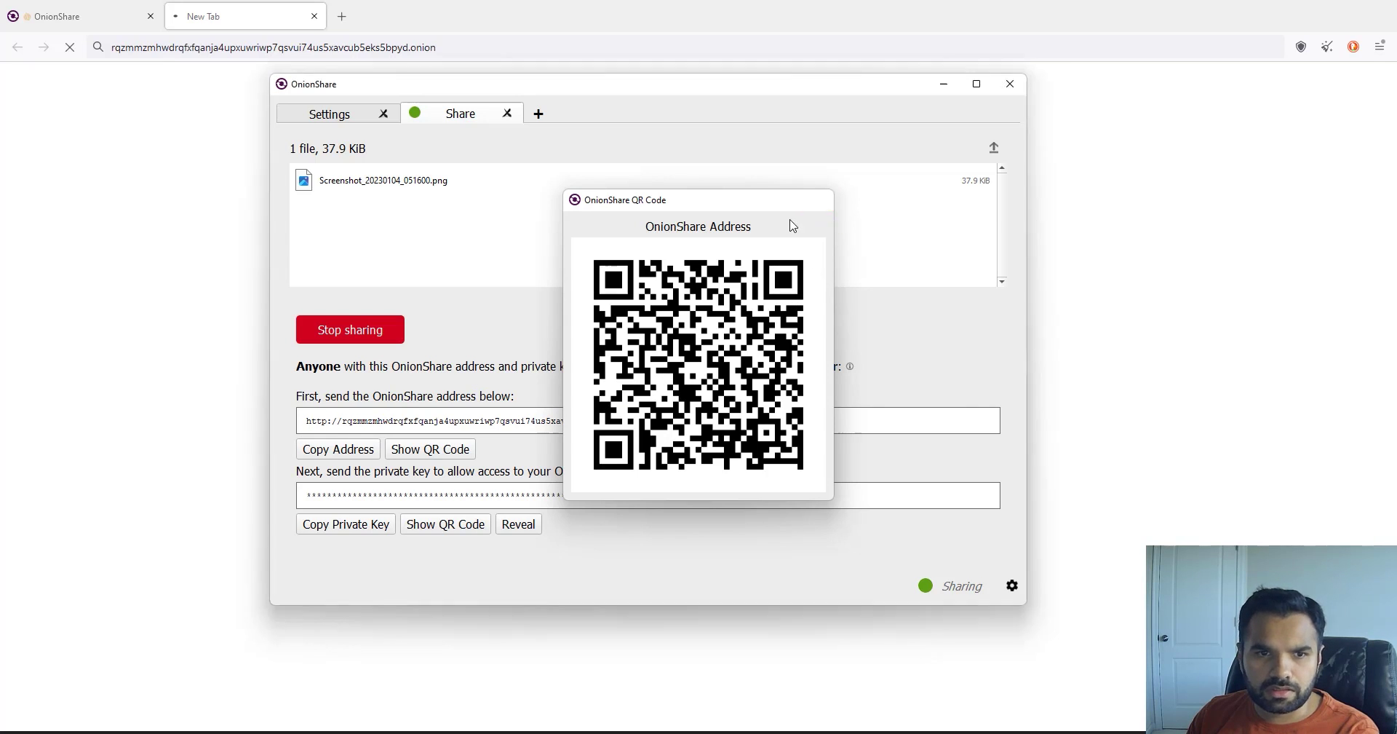
left_click(437, 525)
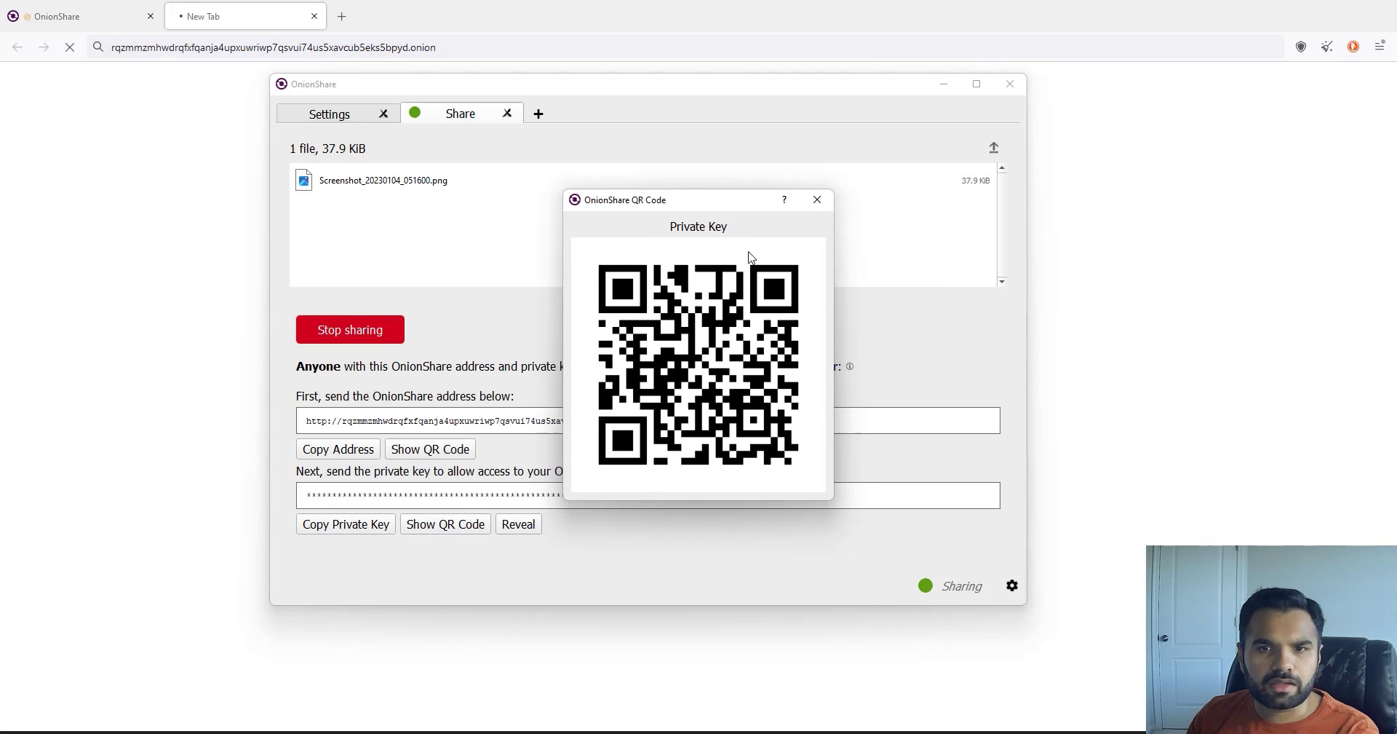
left_click(818, 201)
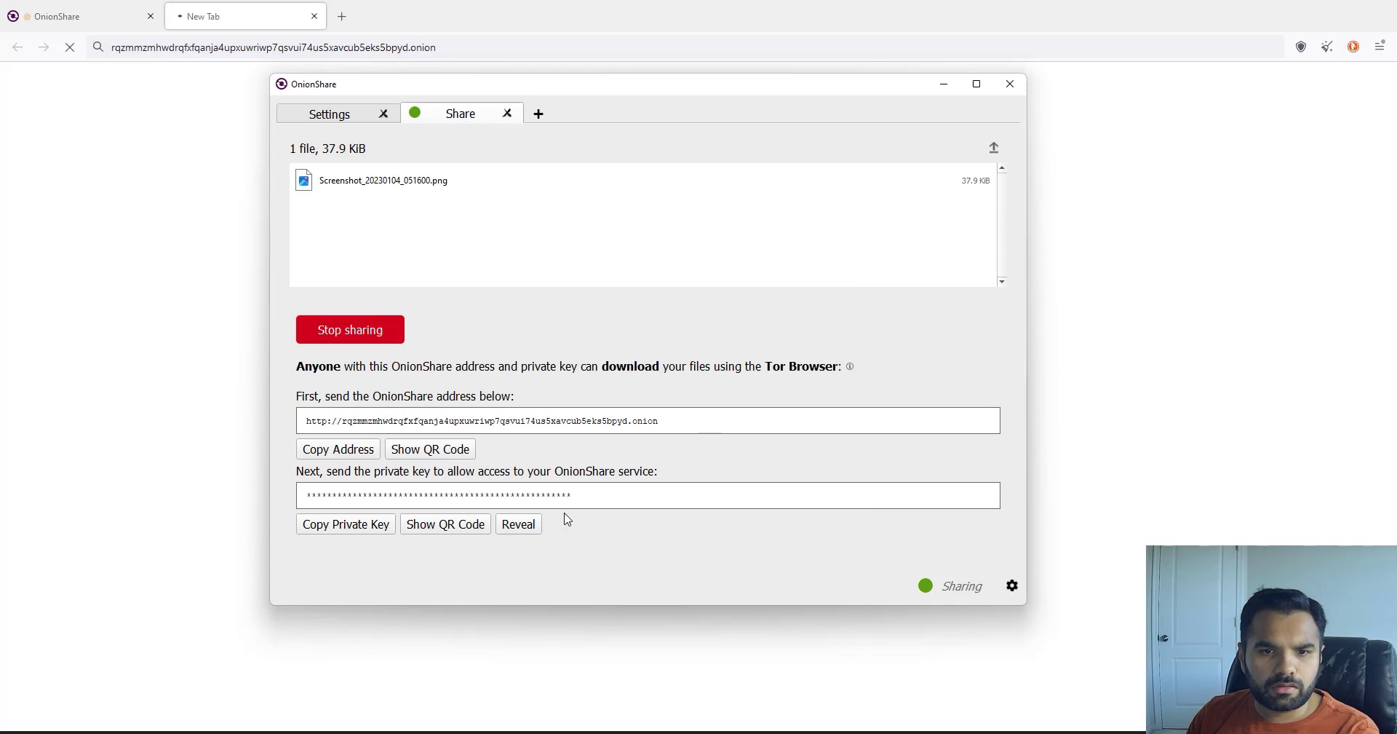
left_click(513, 533)
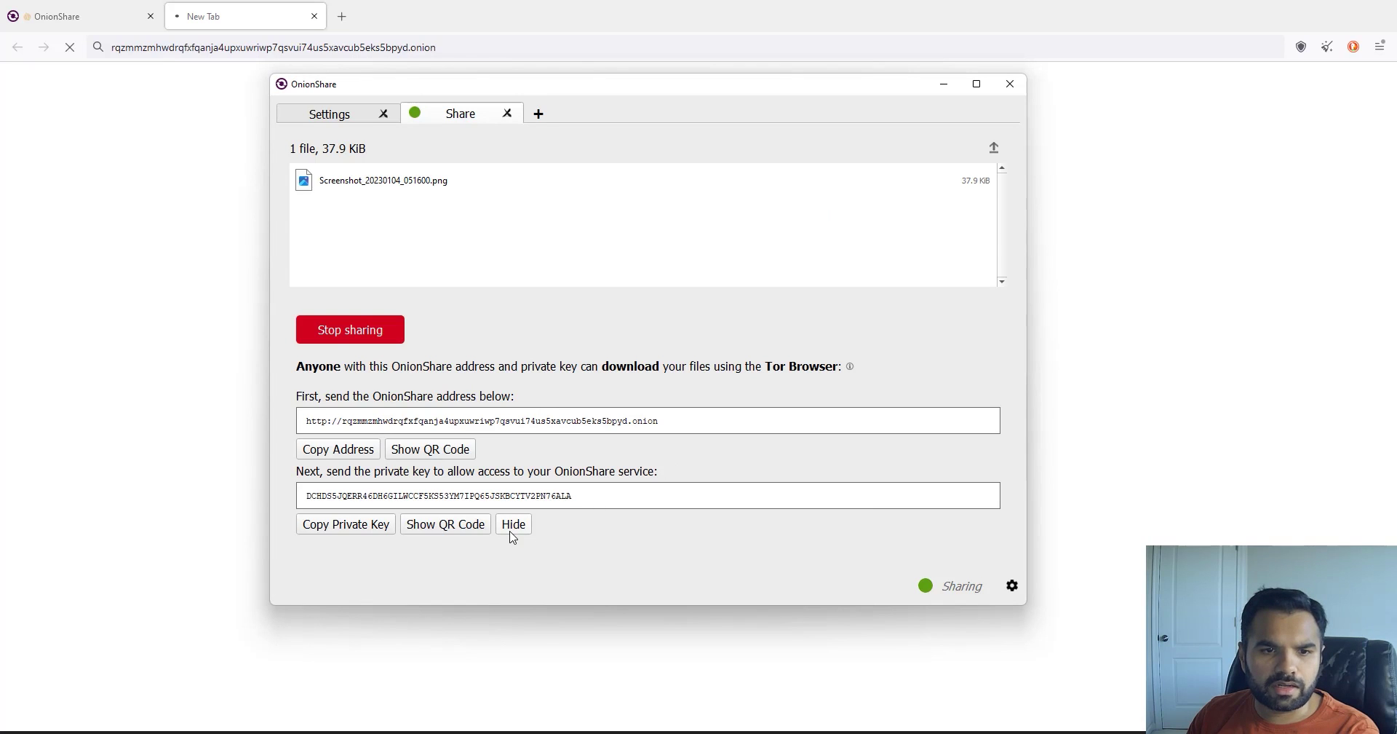
left_click(513, 535)
left_click(344, 532)
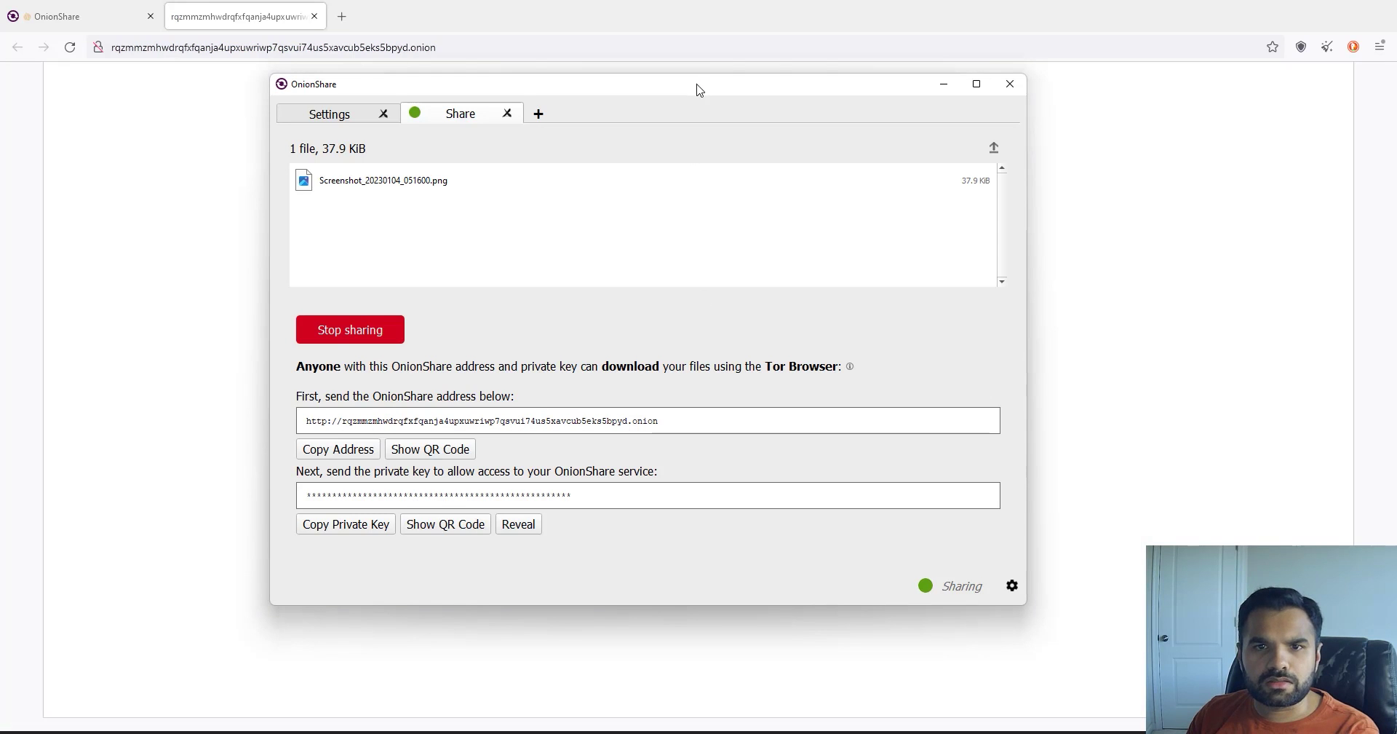
Step: Paste the private key into Tor Browser's authentication prompt, tick Remember this key, and submit
left_click_drag(697, 88, 1045, 215)
left_click(632, 244)
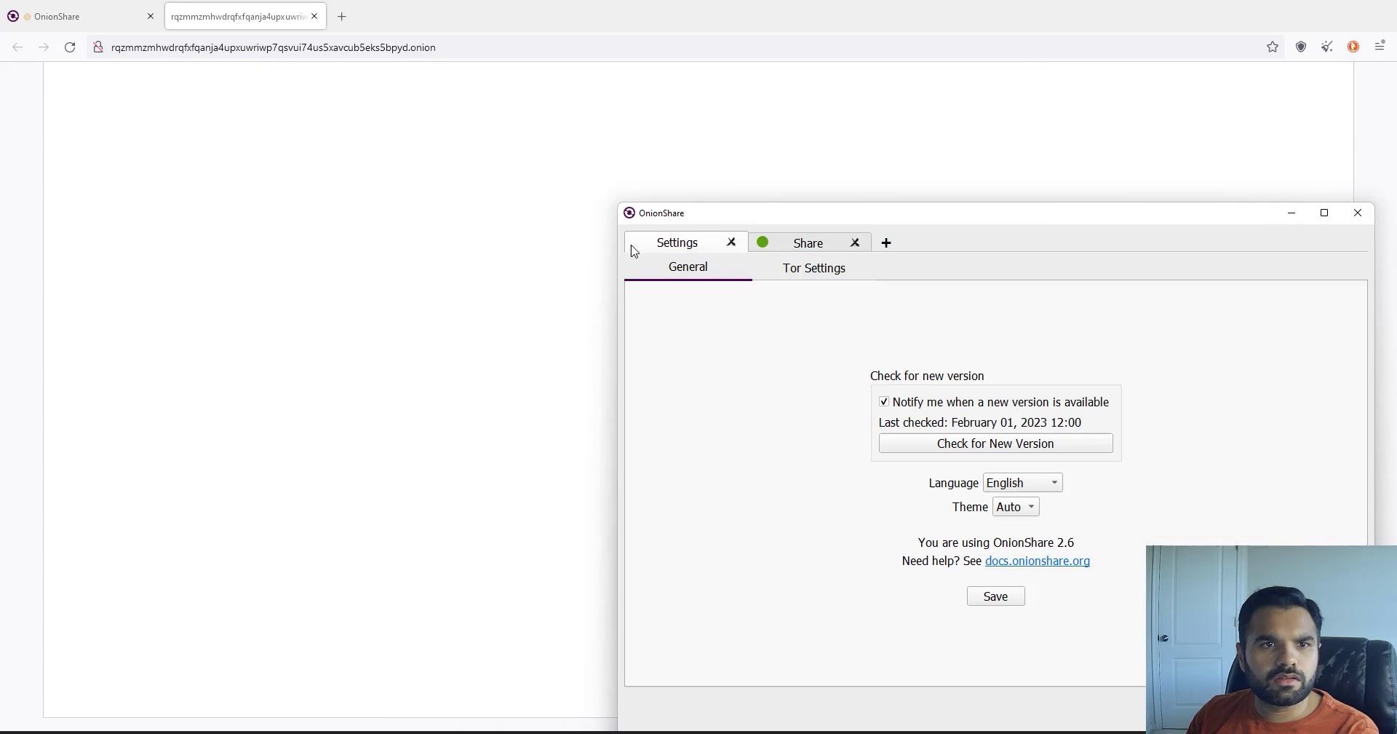
left_click(391, 244)
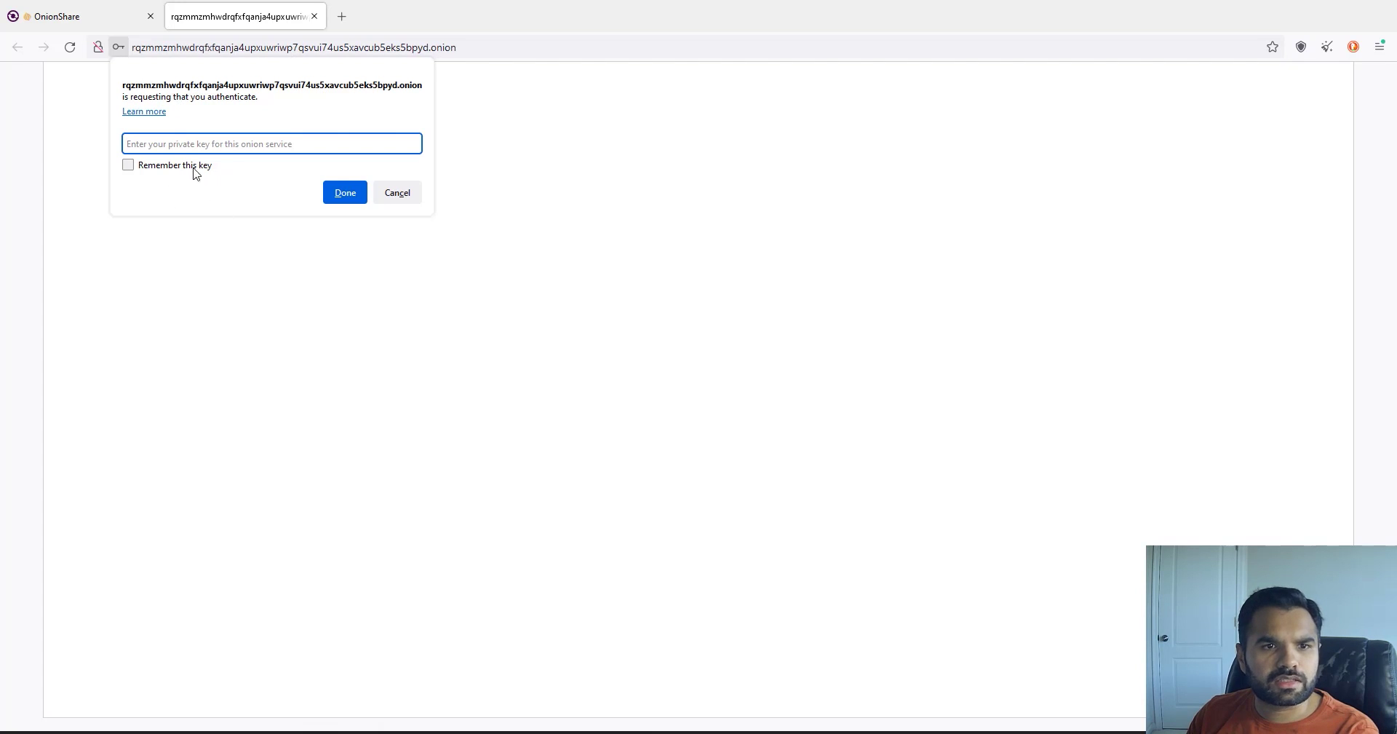
left_click(160, 165)
left_click(183, 143)
right_click(187, 145)
left_click(216, 251)
left_click(343, 193)
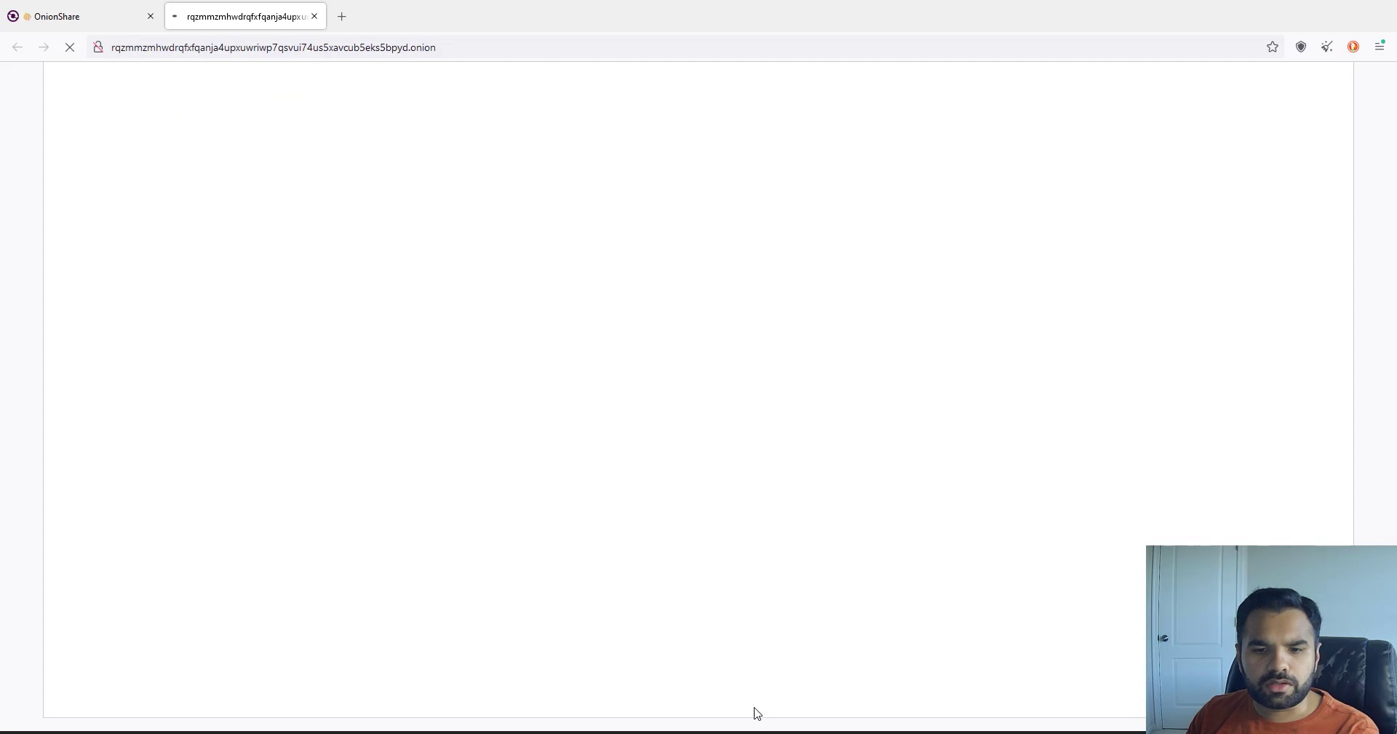
Step: Bring OnionShare forward, reposition it, and browse its Tor and general settings back to the share
left_click(757, 724)
left_click_drag(1010, 220, 636, 159)
left_click(427, 213)
left_click(321, 211)
left_click(417, 188)
mouse_move(703, 437)
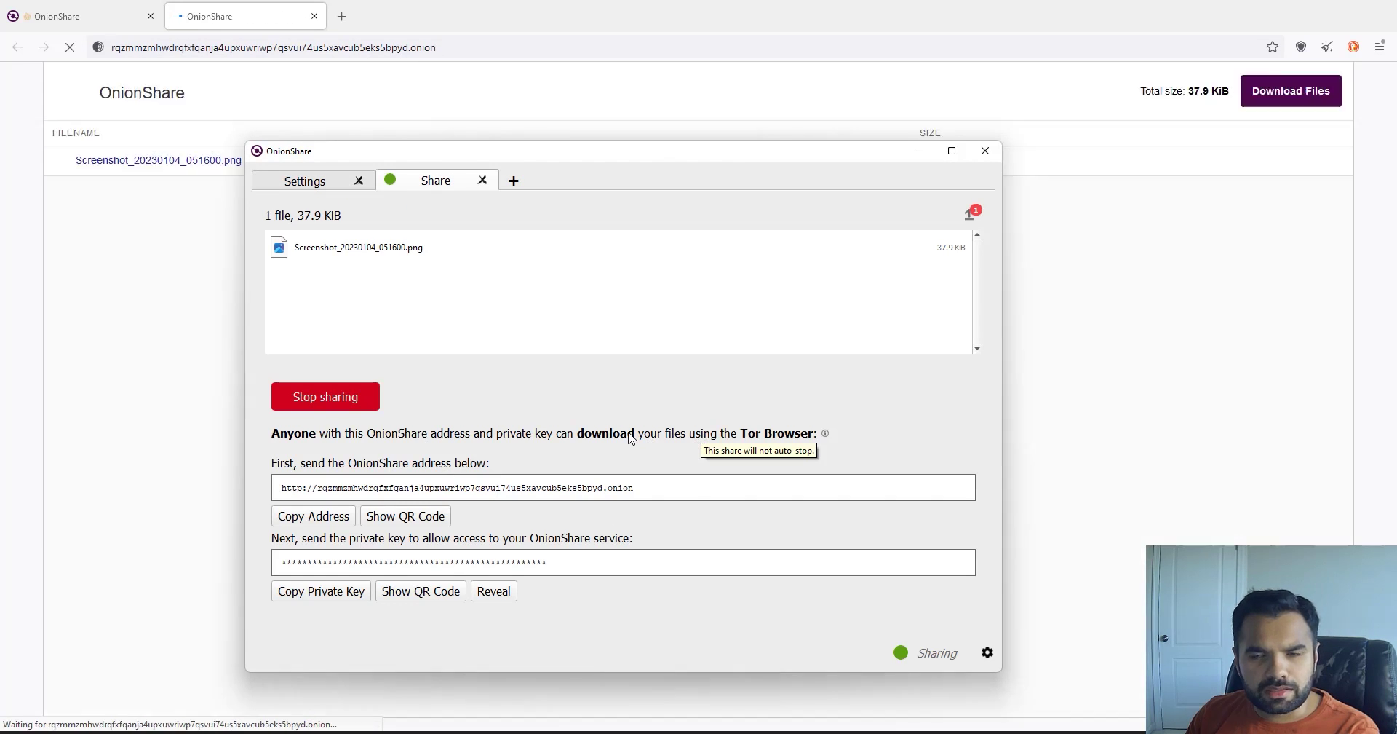
Step: Start downloading the shared files, cancel the file dialog, then stop sharing in OnionShare
key("alt+Tab")
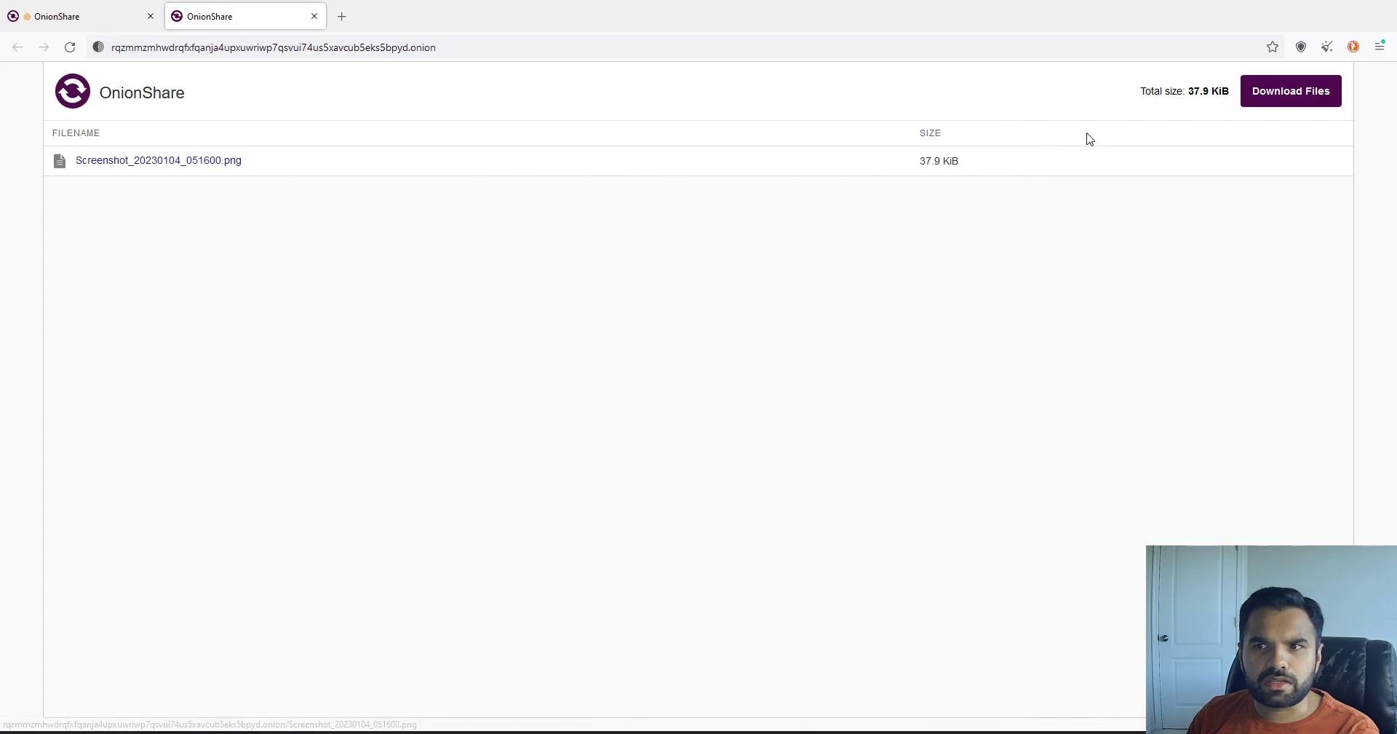
left_click(1285, 98)
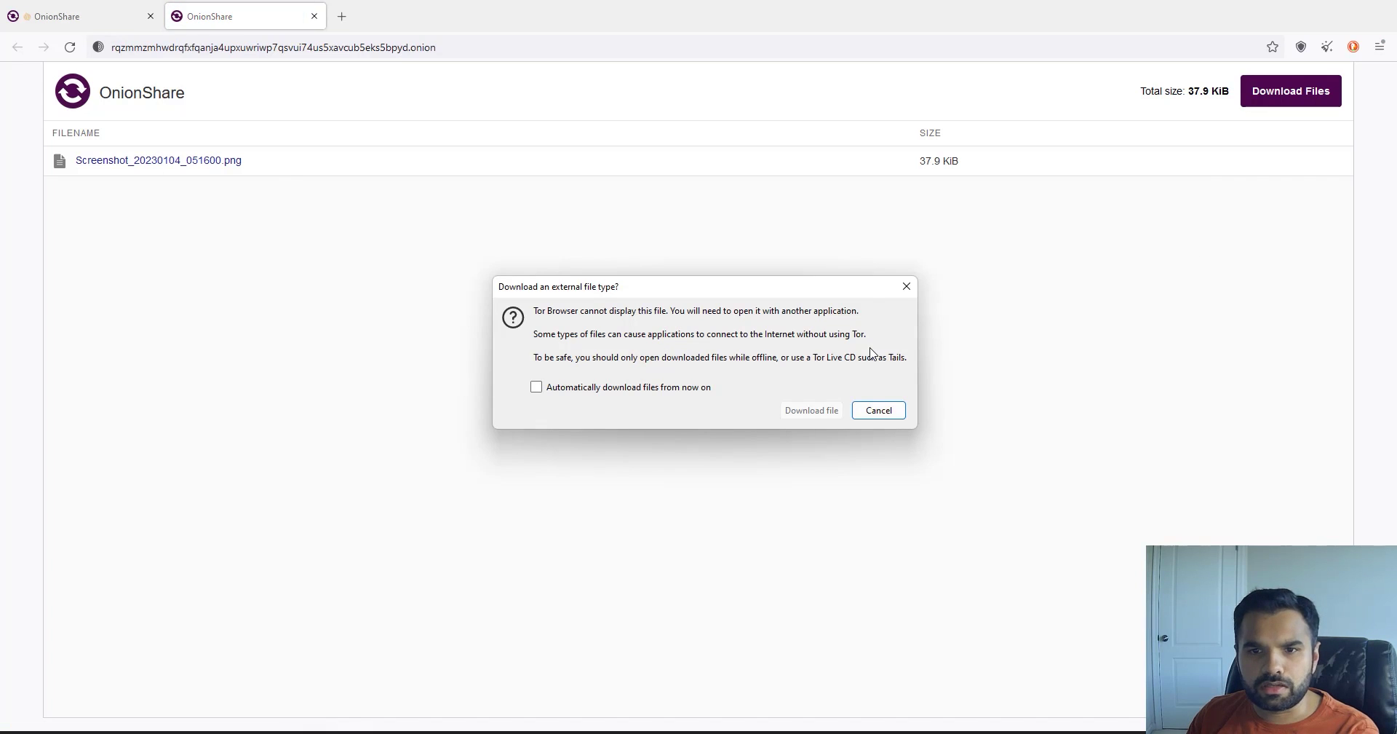
left_click(872, 413)
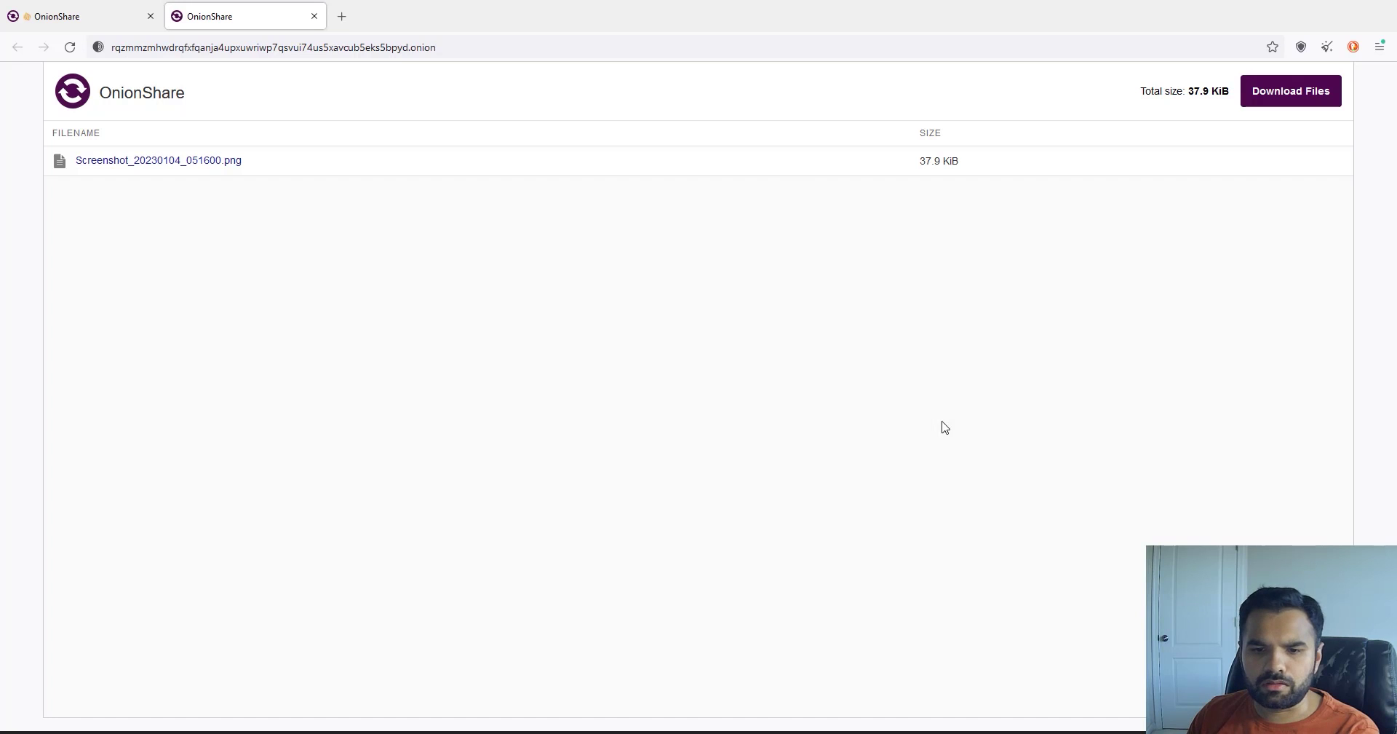
key("alt+Tab")
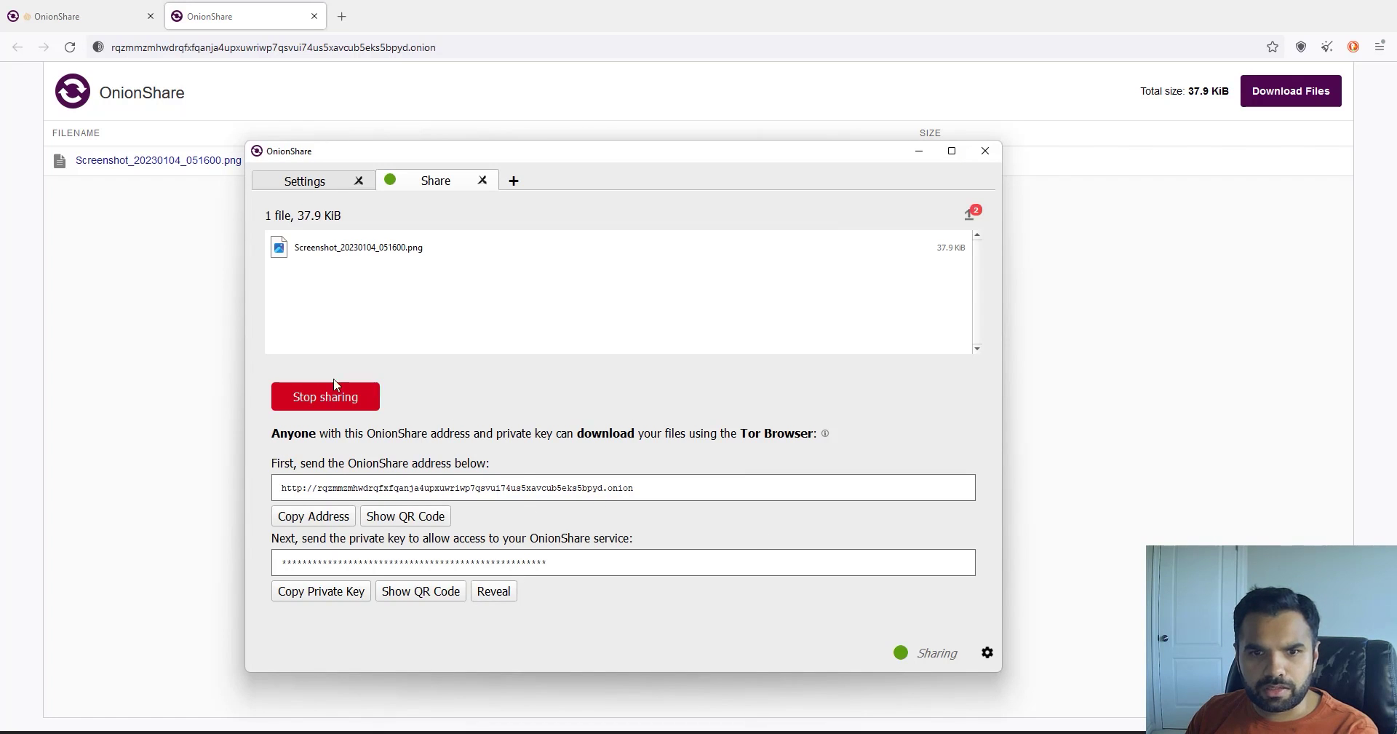
left_click(314, 399)
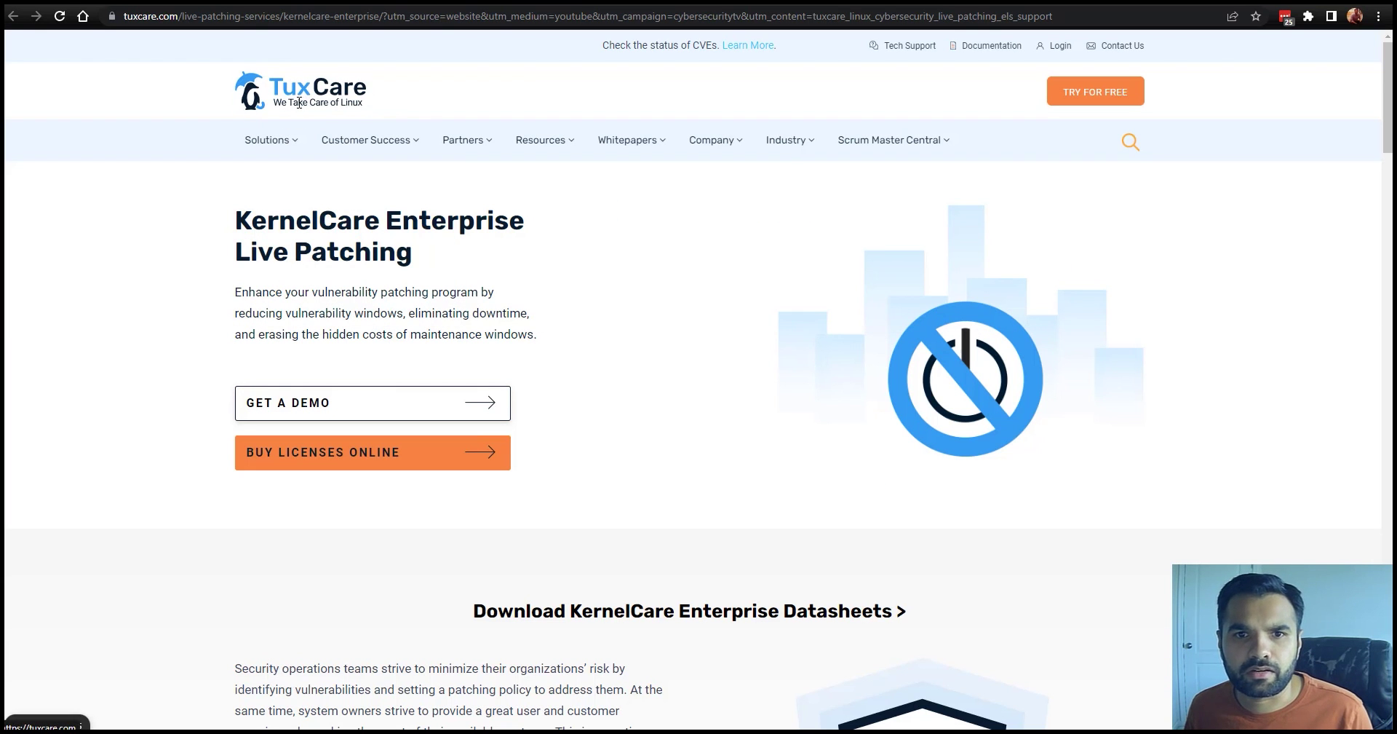
double_click(377, 104)
mouse_move(391, 220)
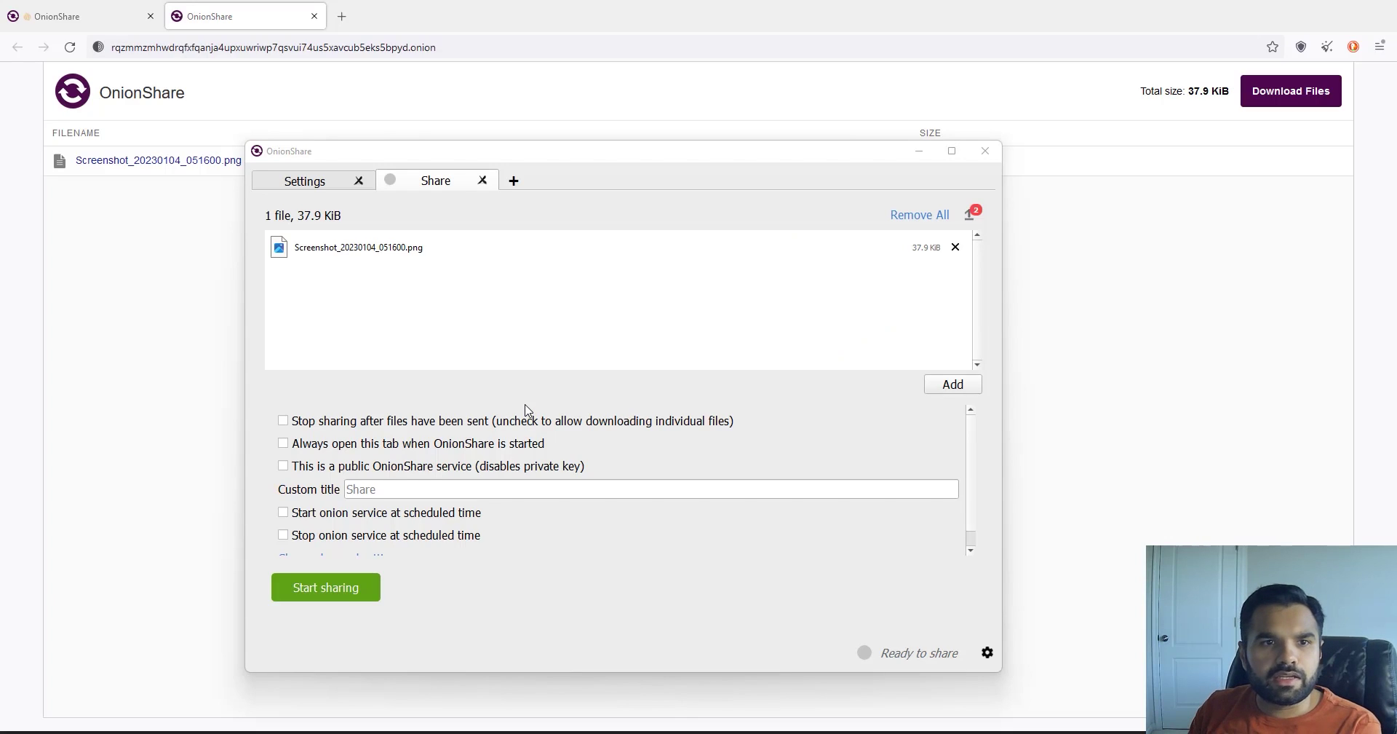
Step: Switch Tor Browser to the OnionShare website tab showing the Ephemeral Chat feature
left_click(98, 19)
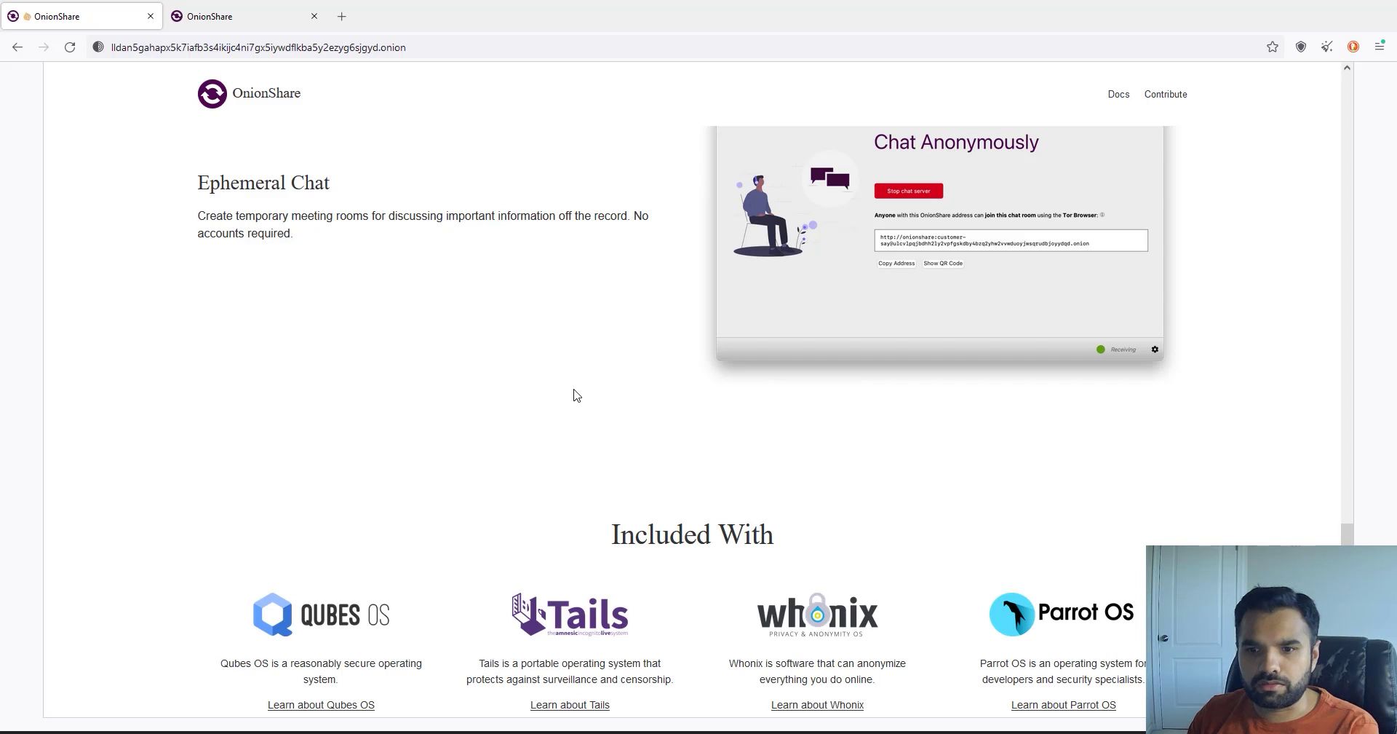
Step: Scroll up to the Privacy + Productivity heading with the Download v2.6 option
scroll(574, 393, "up", 15)
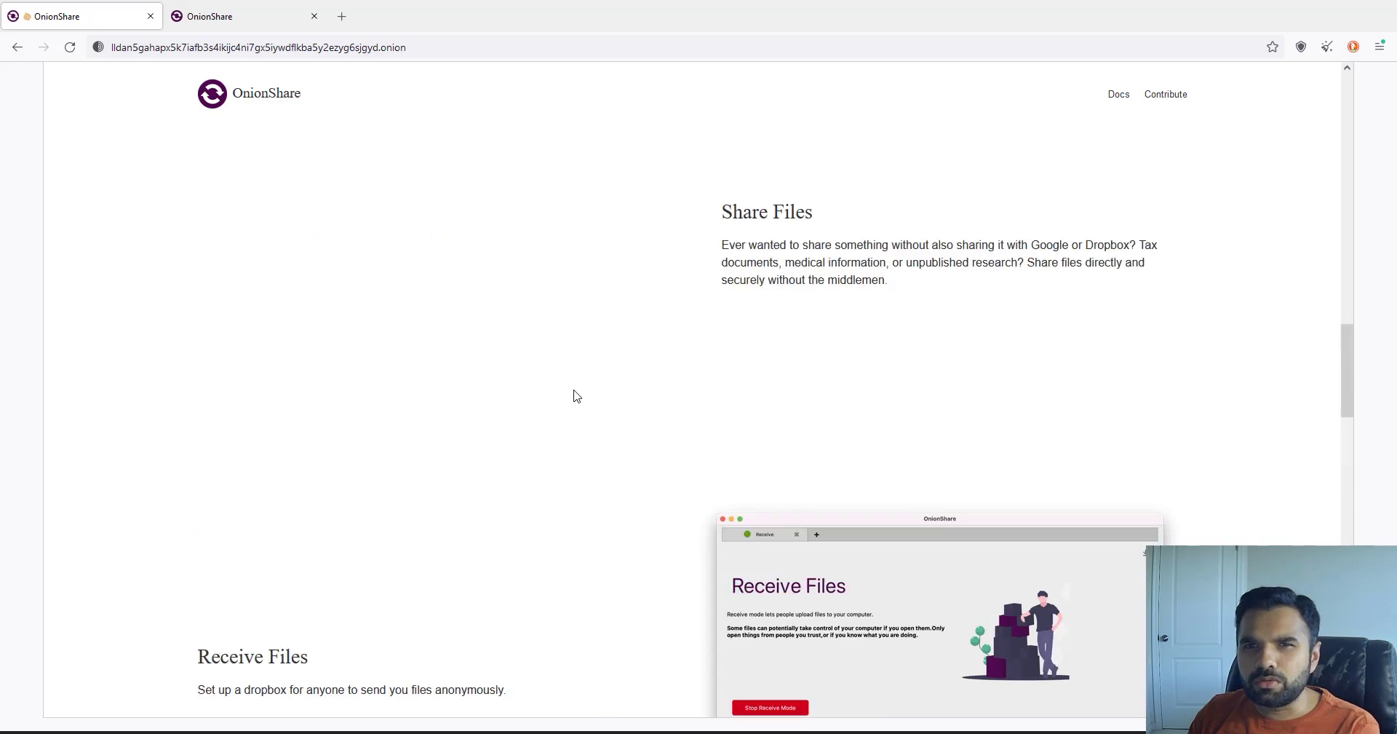
scroll(575, 396, "up", 10)
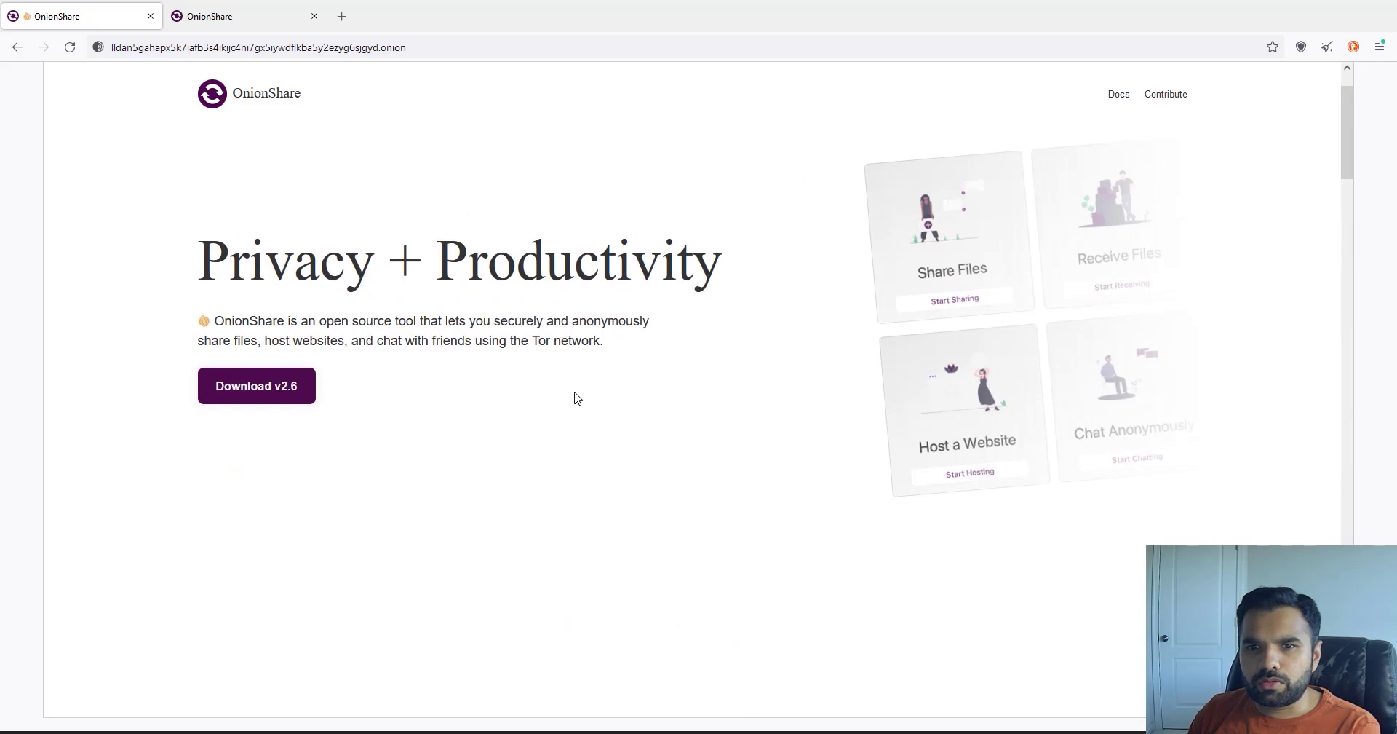